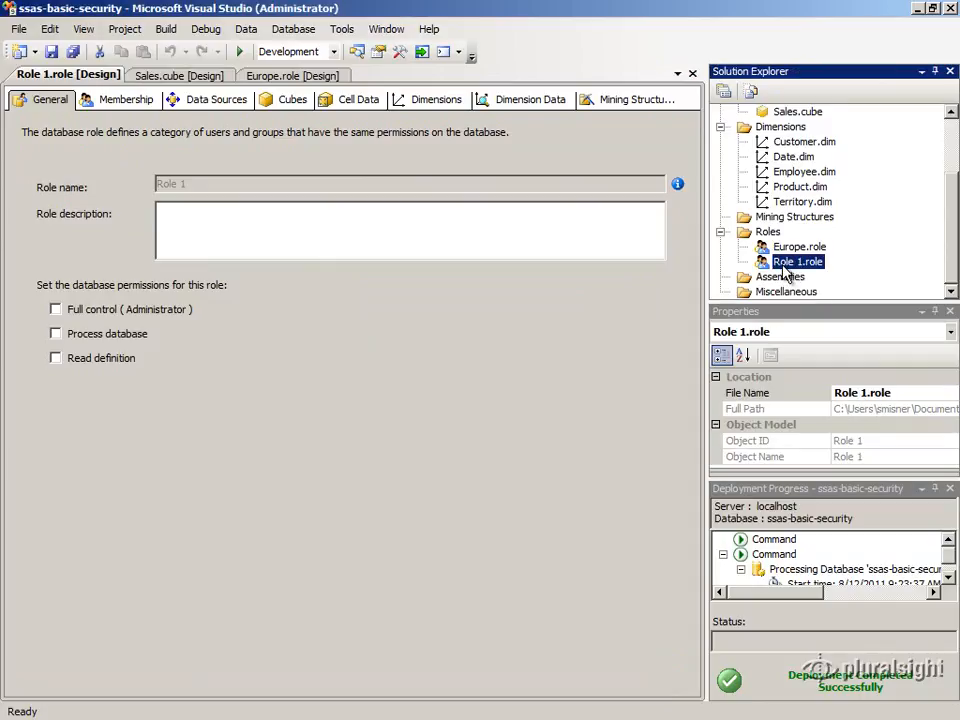
# - Rename the role Role 1.role to NonBikes, also changing the role's object name
pyautogui.rightClick(786, 270)
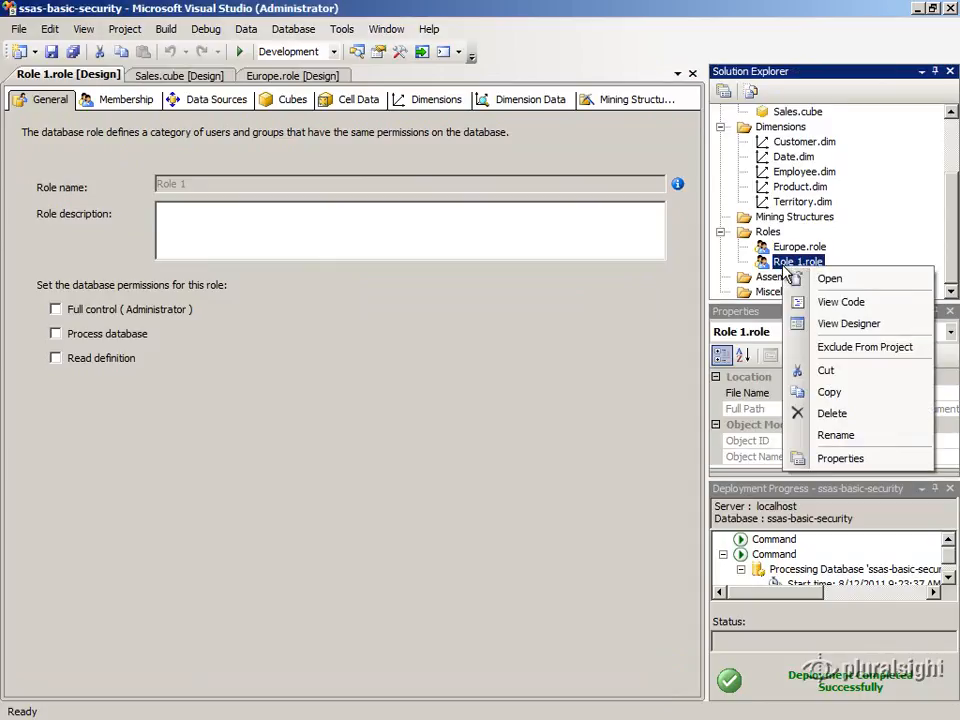
pyautogui.click(830, 435)
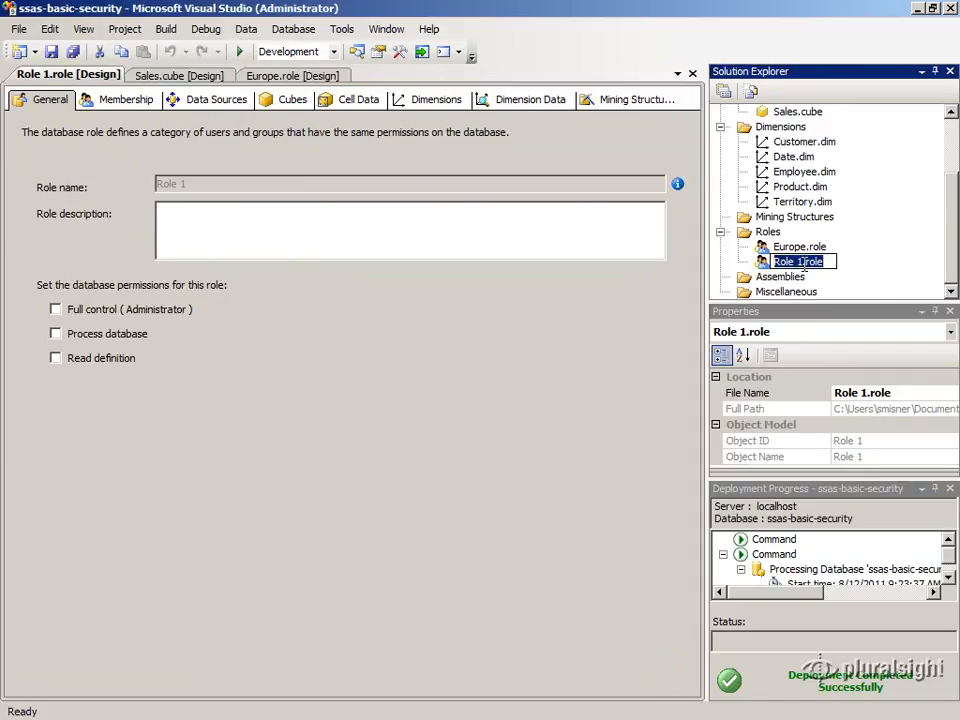
pyautogui.moveTo(803, 262); pyautogui.dragTo(762, 272)
pyautogui.write('NonBikes')
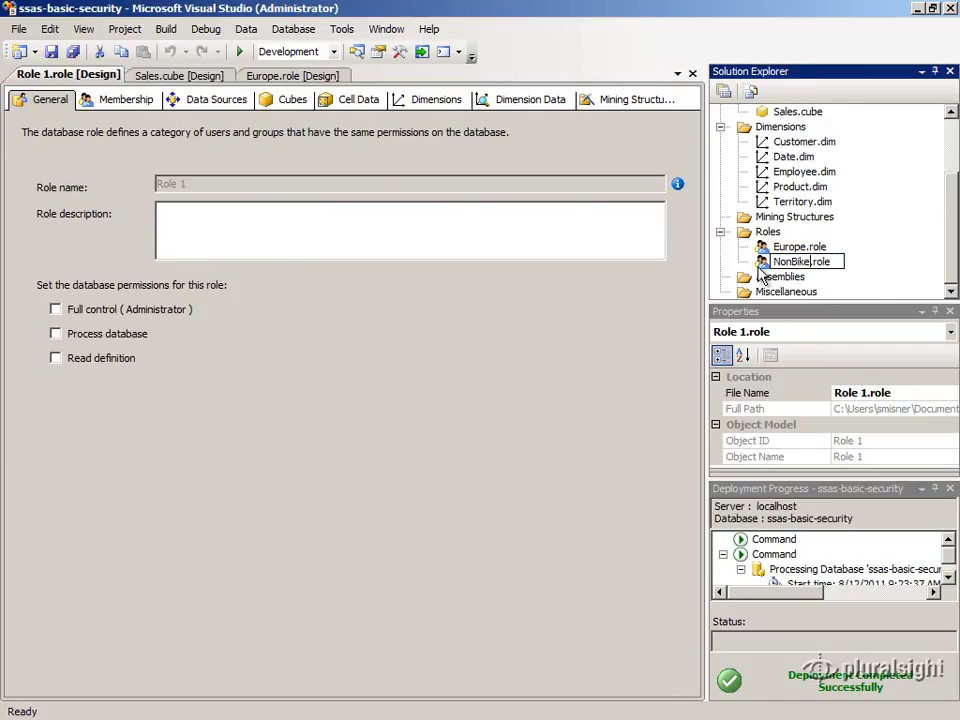
pyautogui.press('Return')
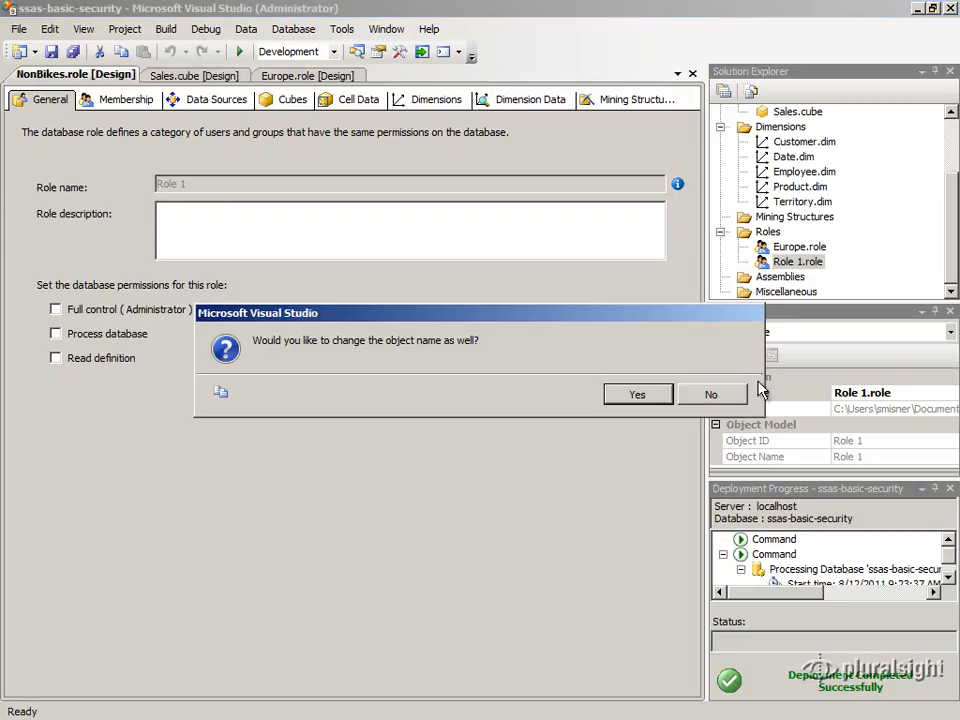
pyautogui.click(640, 396)
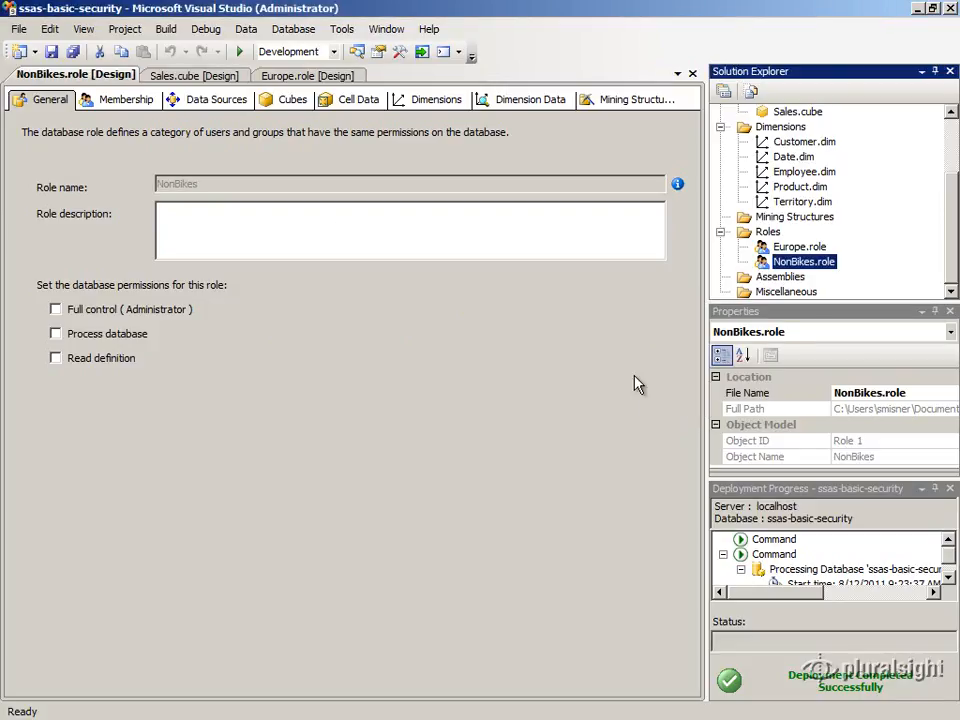
# - Add the ssas-basic-users group as a member of the NonBikes role, including groups in the object types
pyautogui.click(112, 99)
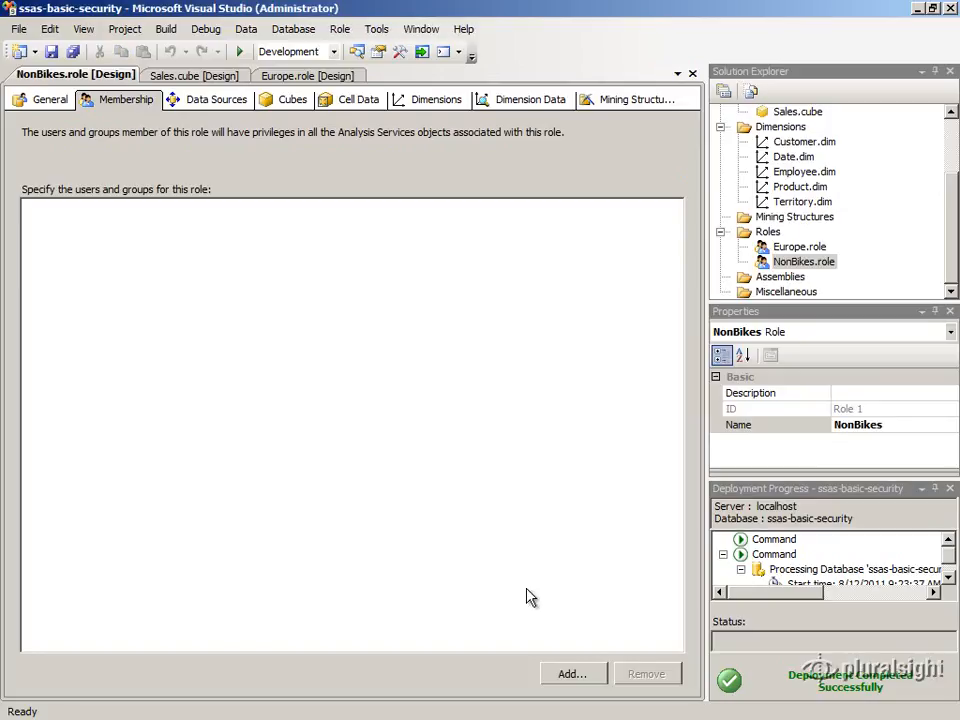
pyautogui.click(590, 674)
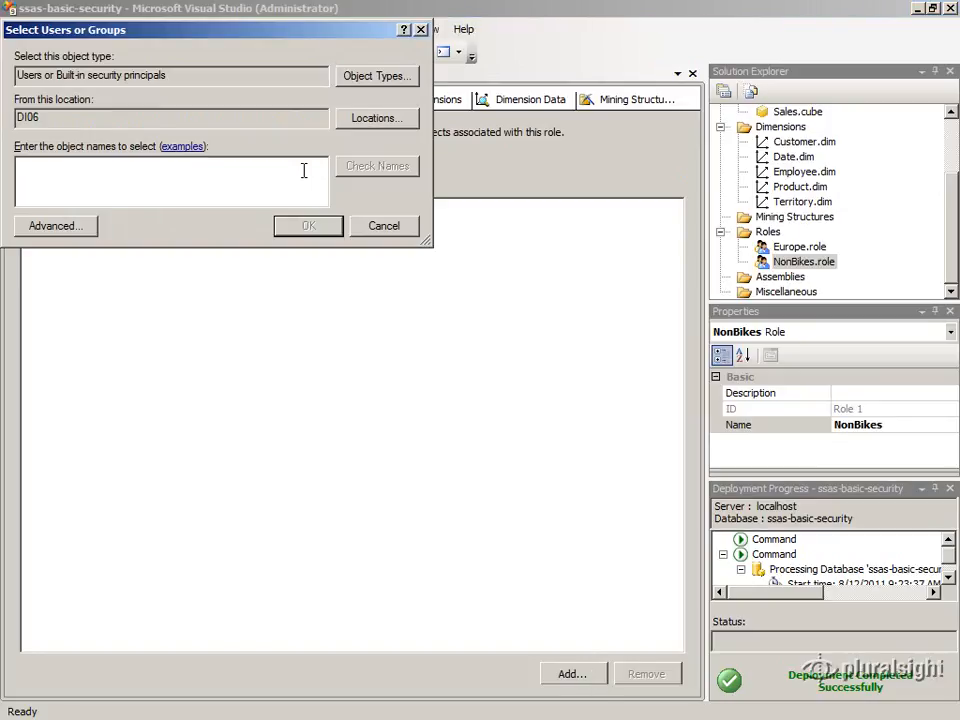
pyautogui.click(366, 77)
pyautogui.click(30, 142)
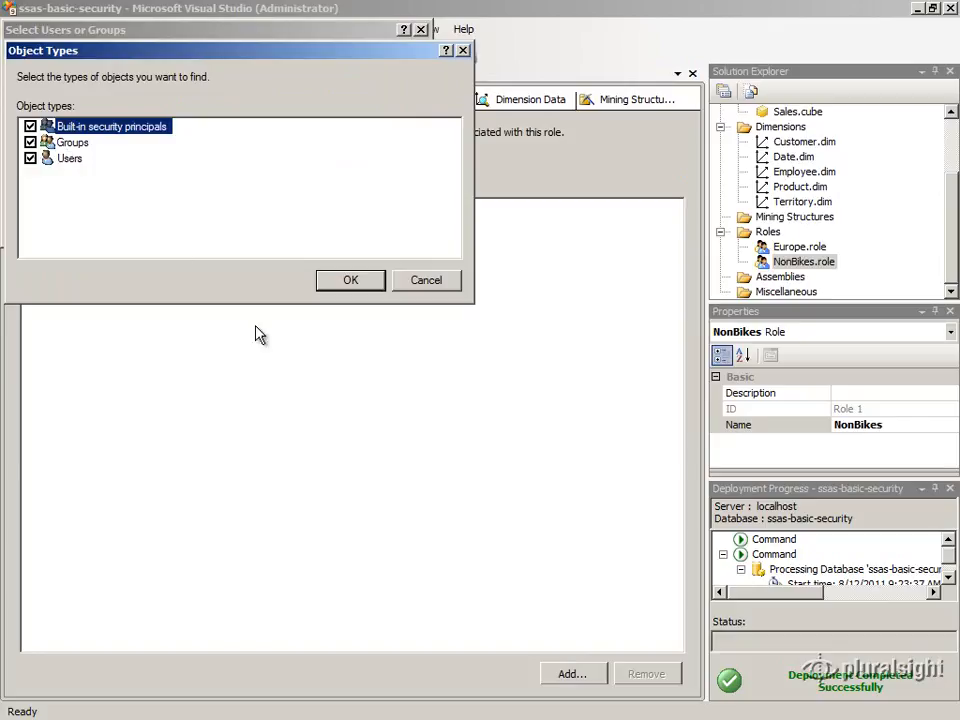
pyautogui.click(337, 281)
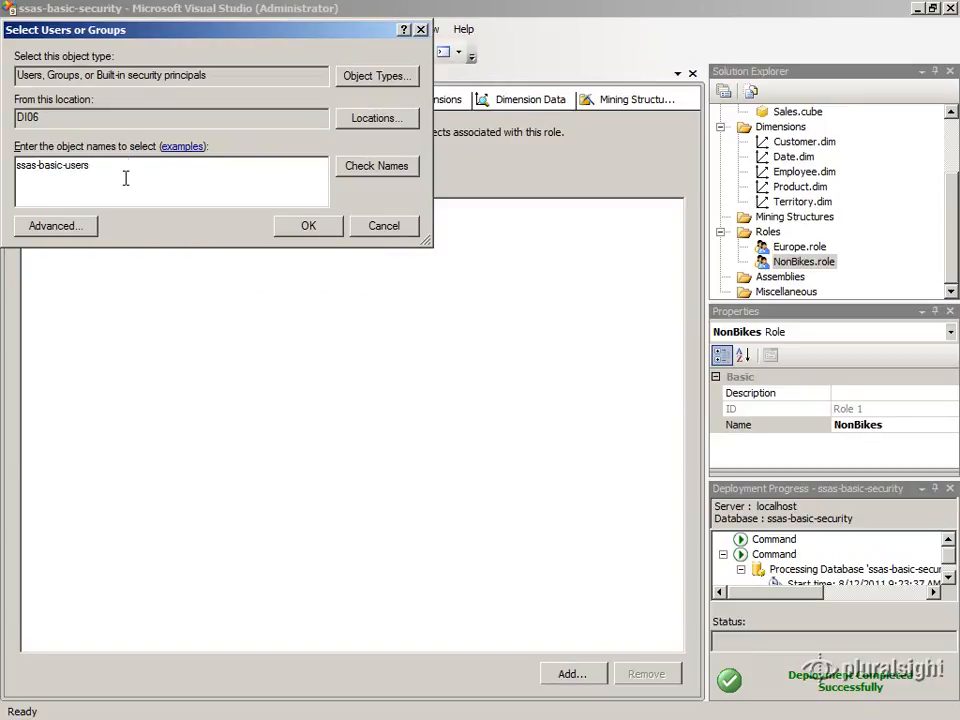
pyautogui.click(378, 170)
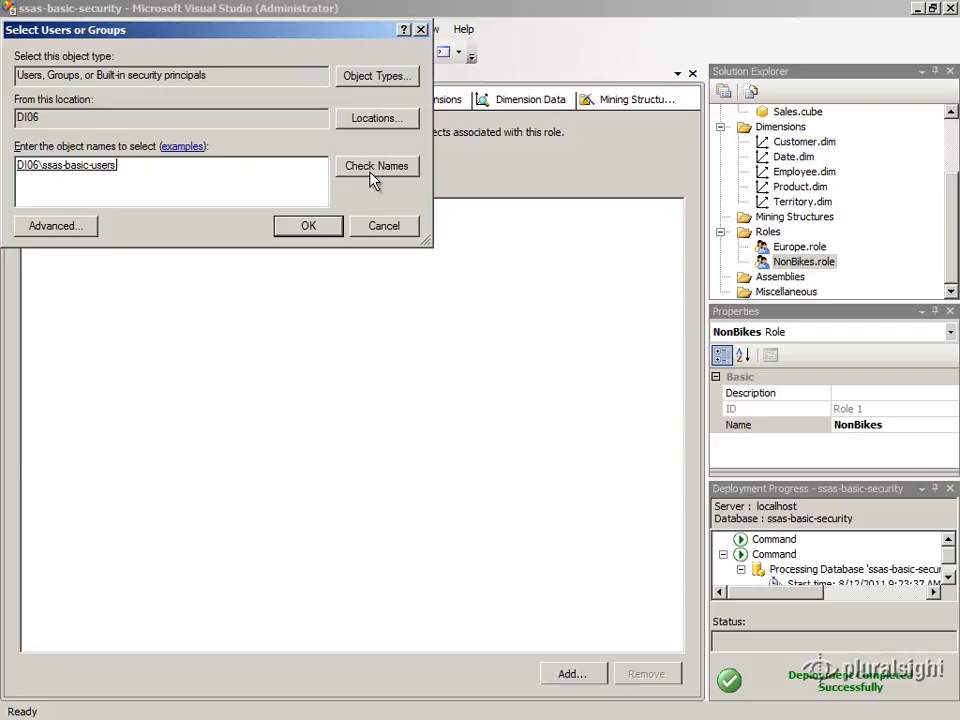
pyautogui.click(323, 227)
# - Grant the role Read access to the Sales cube
pyautogui.click(285, 104)
pyautogui.click(318, 184)
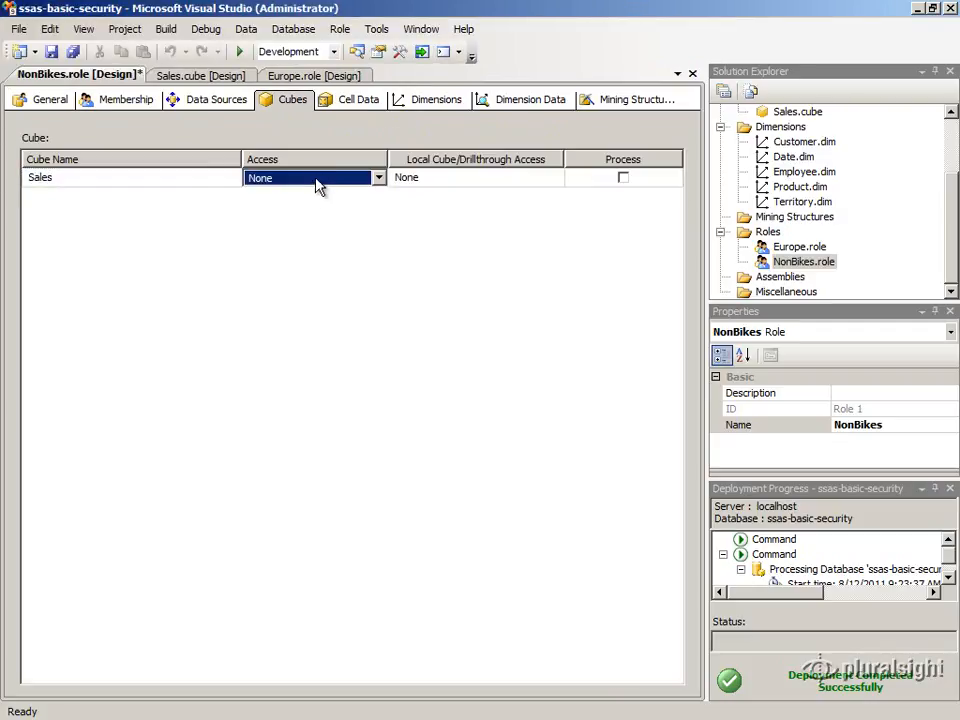
pyautogui.click(317, 183)
pyautogui.click(317, 210)
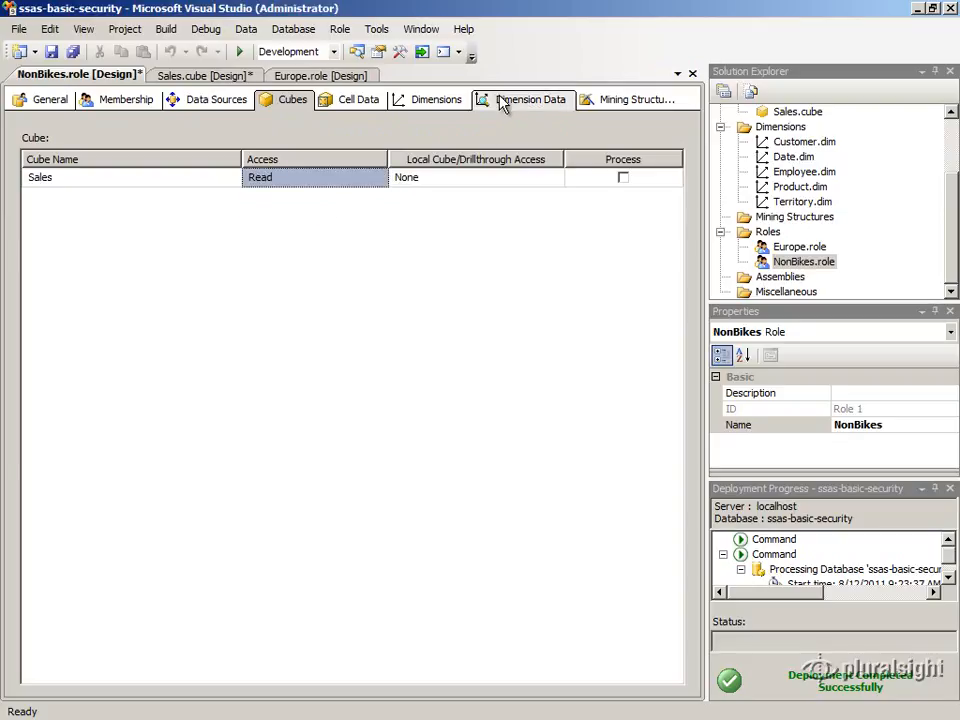
# - Open dimension data security for the Product dimension
pyautogui.click(502, 103)
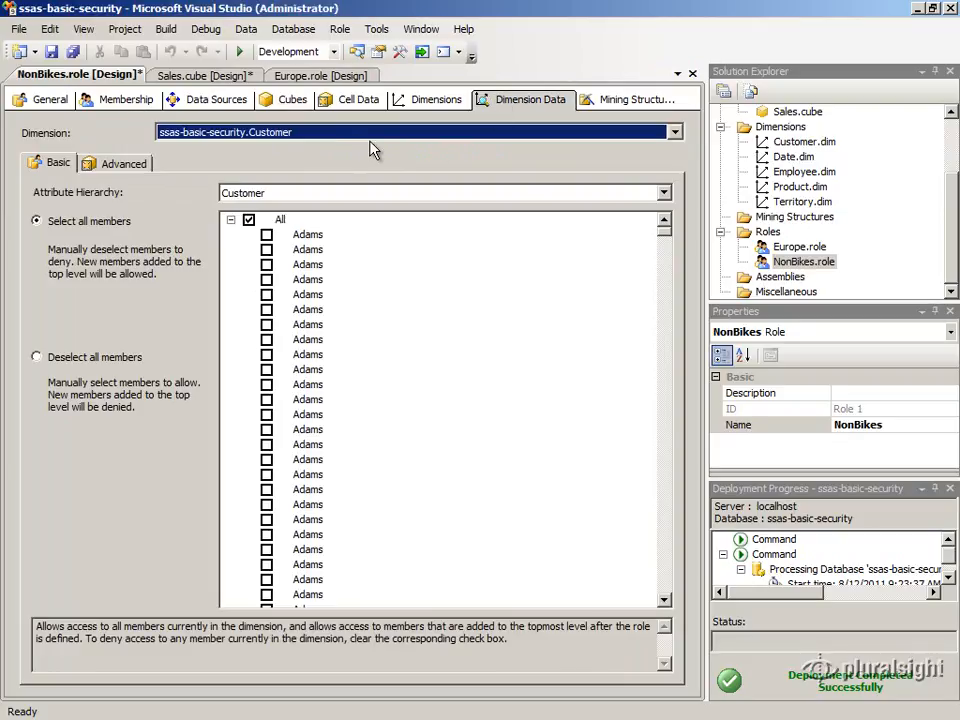
pyautogui.click(363, 141)
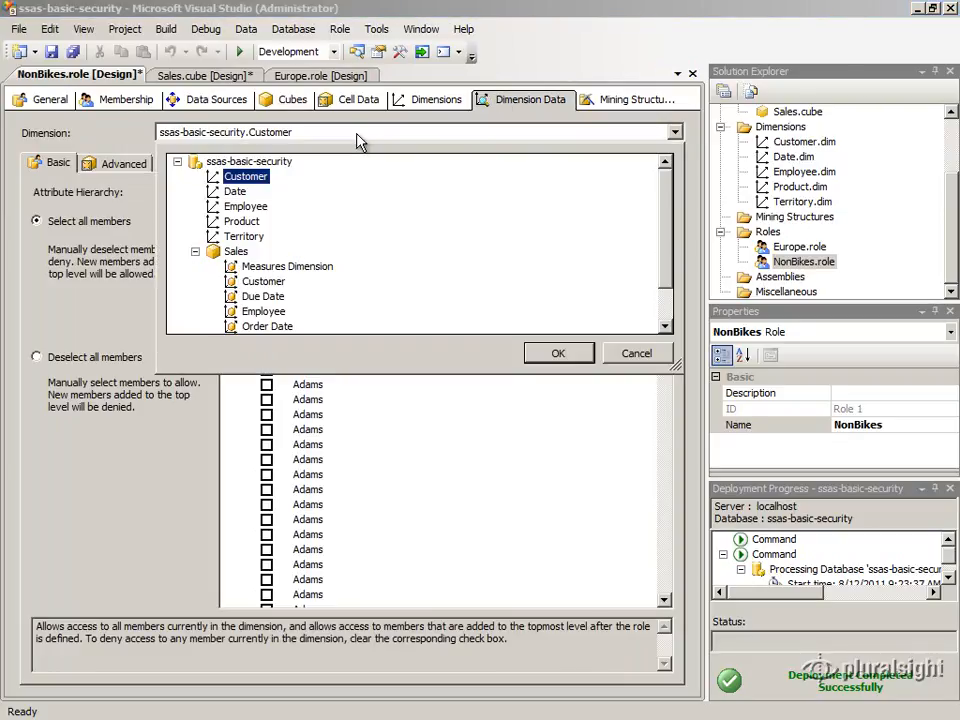
pyautogui.click(245, 221)
pyautogui.click(560, 355)
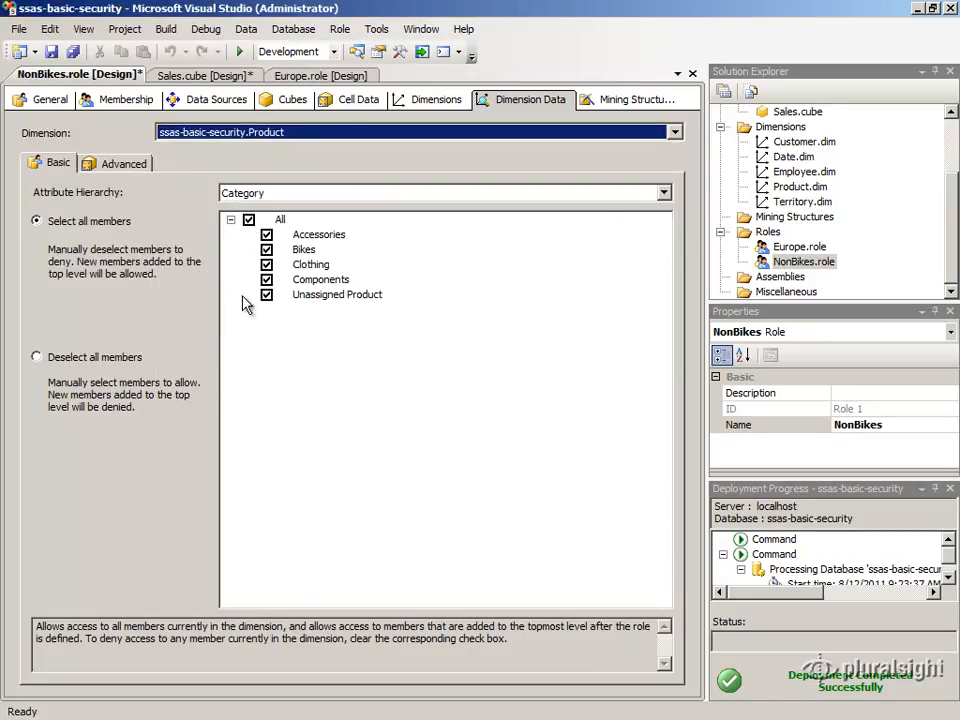
# - Build the Category denied member set in the MDX Builder as the Bikes member, [Product].[Category].&[1]
pyautogui.click(104, 172)
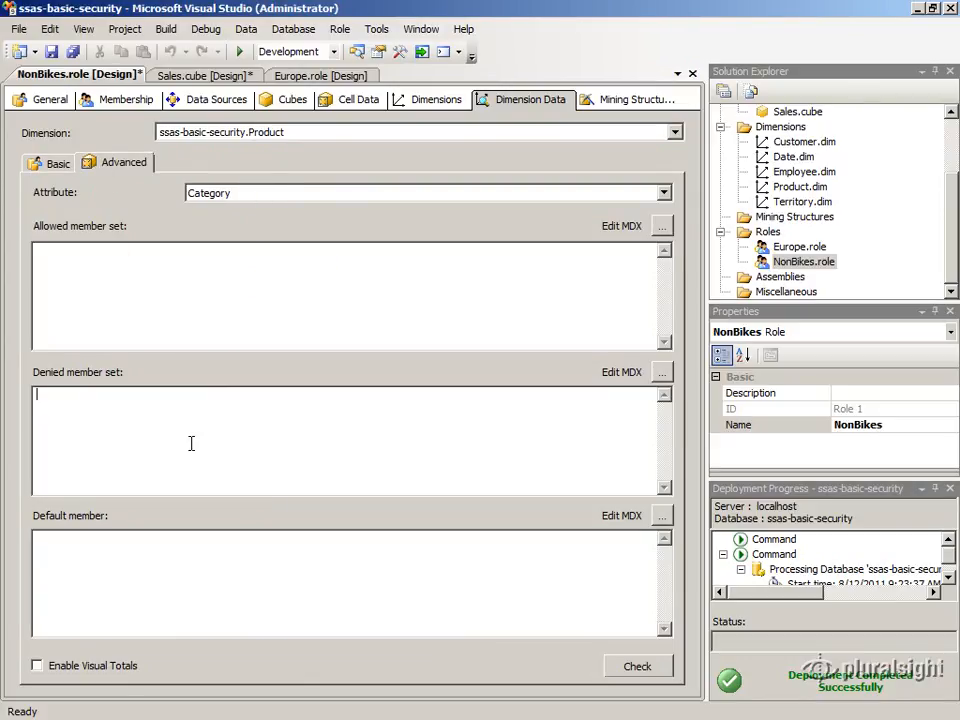
pyautogui.click(447, 413)
pyautogui.click(663, 374)
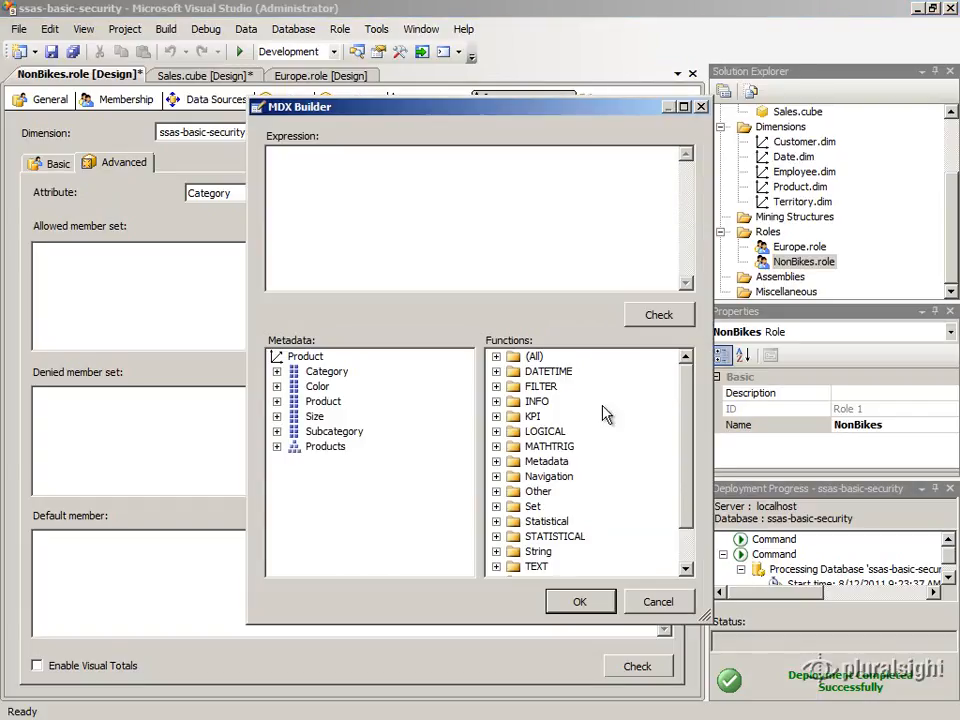
pyautogui.click(277, 401)
pyautogui.click(277, 401)
pyautogui.click(277, 371)
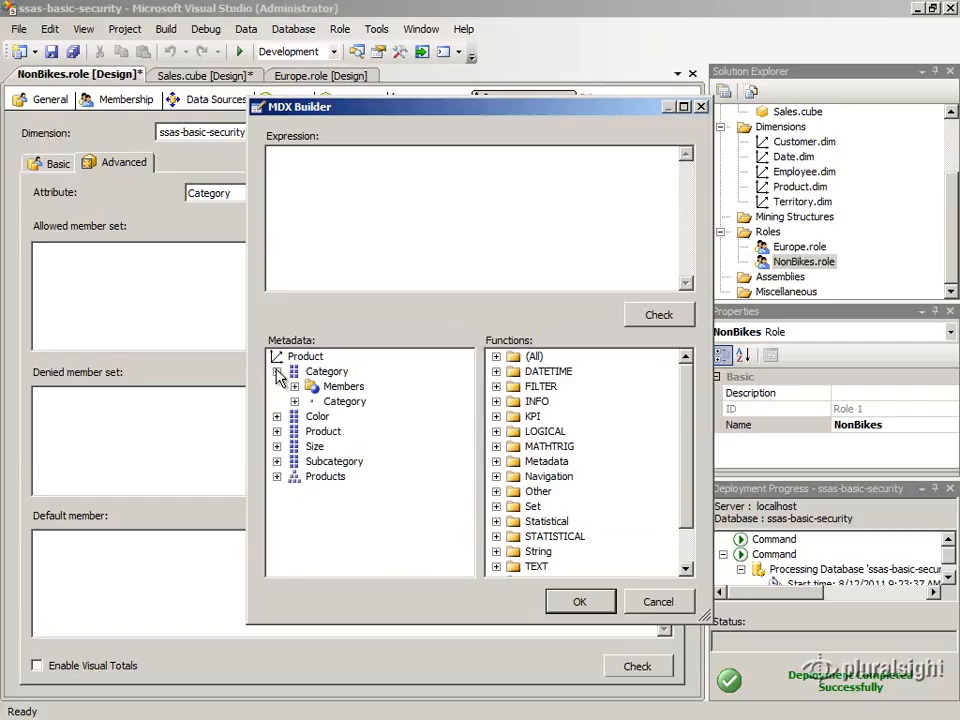
pyautogui.click(294, 401)
pyautogui.moveTo(350, 447); pyautogui.dragTo(347, 240)
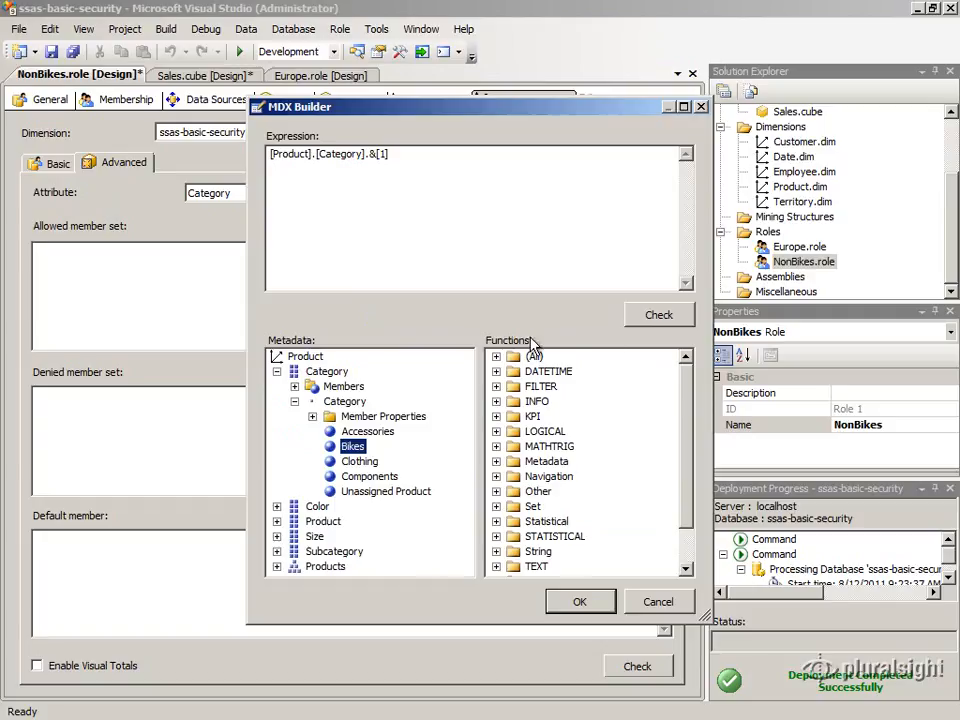
pyautogui.moveTo(370, 155); pyautogui.dragTo(392, 155)
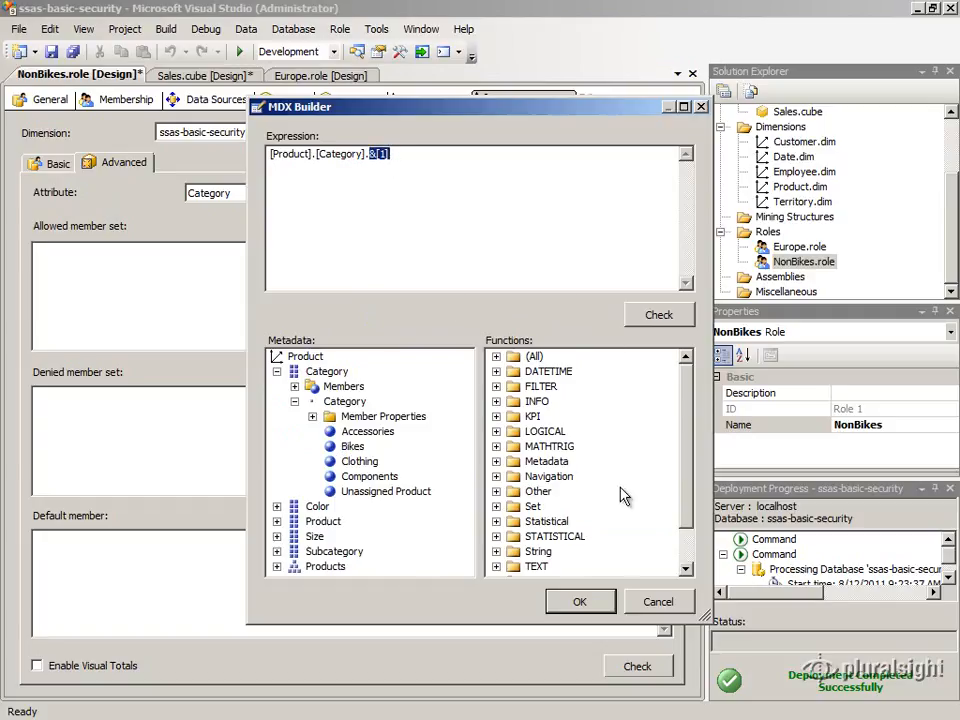
pyautogui.click(527, 260)
pyautogui.click(579, 601)
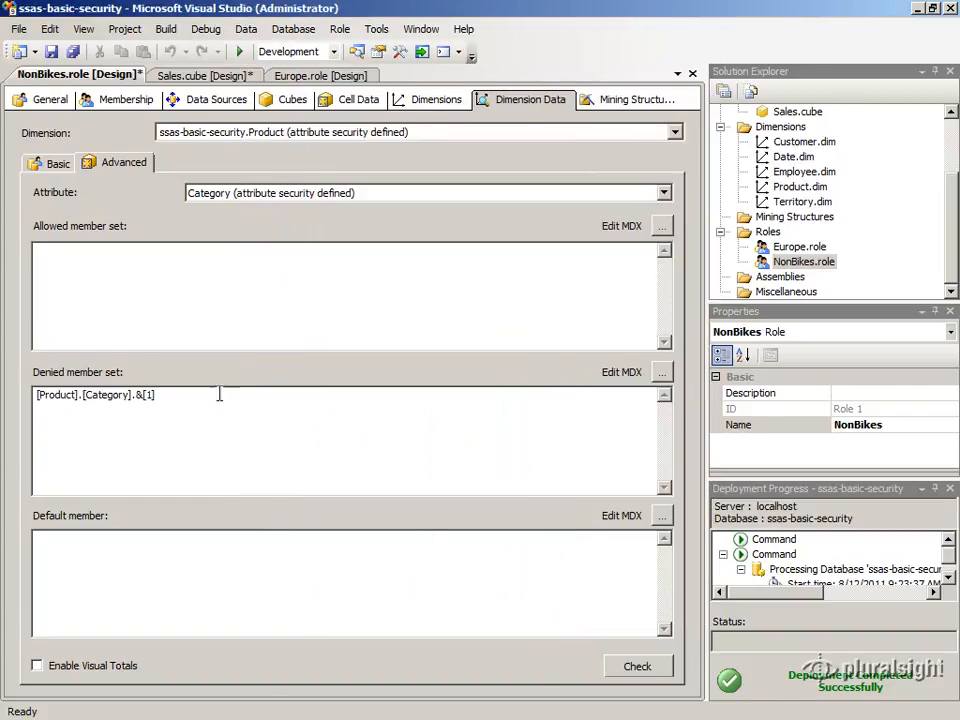
# - Review how the denied Bikes member appears on the Basic and Advanced dimension data pages
pyautogui.click(55, 164)
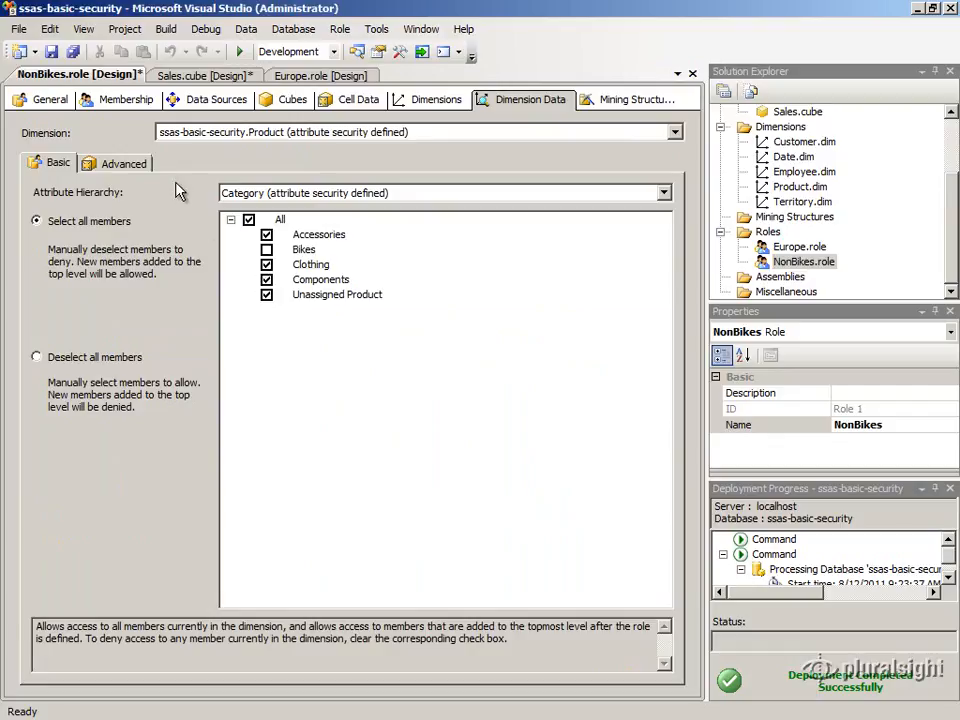
pyautogui.click(130, 164)
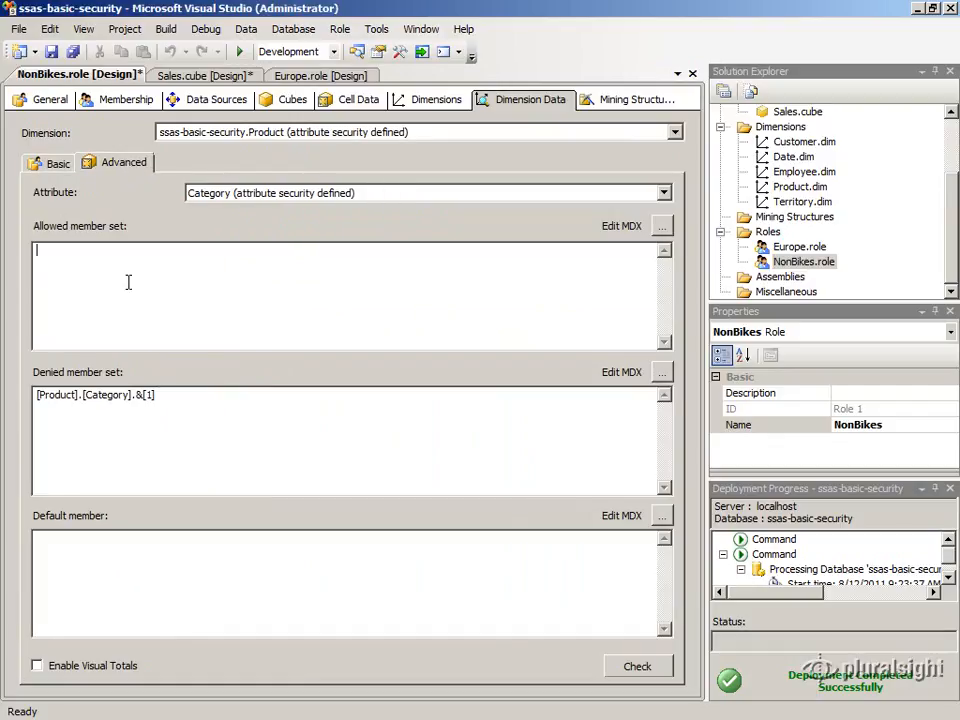
pyautogui.click(193, 411)
pyautogui.click(179, 562)
pyautogui.click(44, 164)
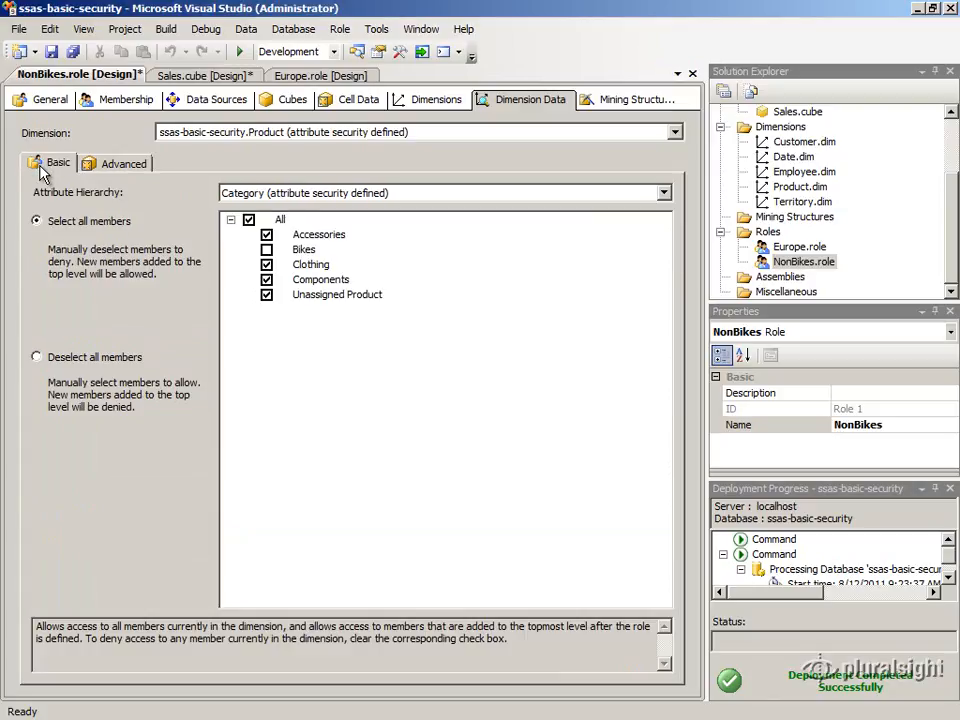
pyautogui.click(265, 247)
pyautogui.click(263, 249)
pyautogui.click(139, 172)
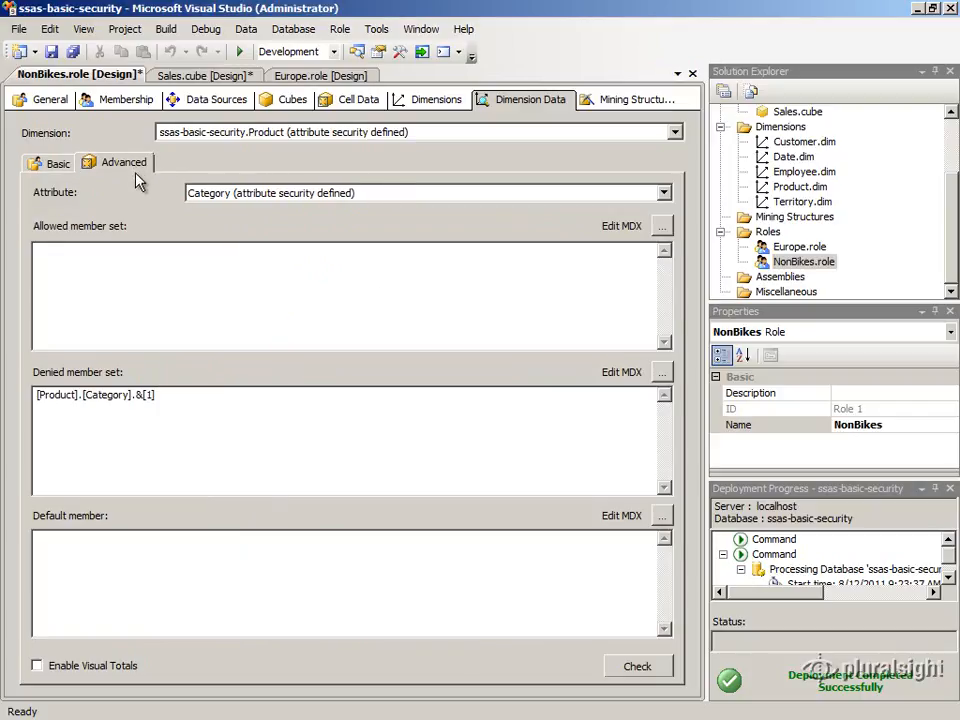
# - Set the Category default member to Accessories, [Product].[Category].&[4], and enable Visual Totals
pyautogui.click(165, 567)
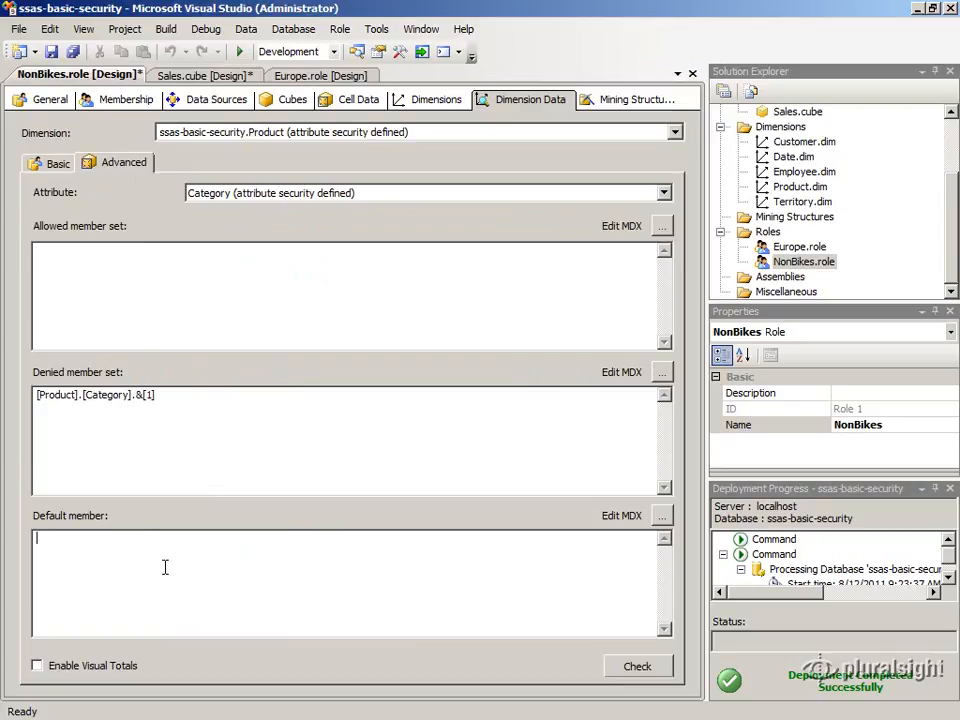
pyautogui.click(662, 516)
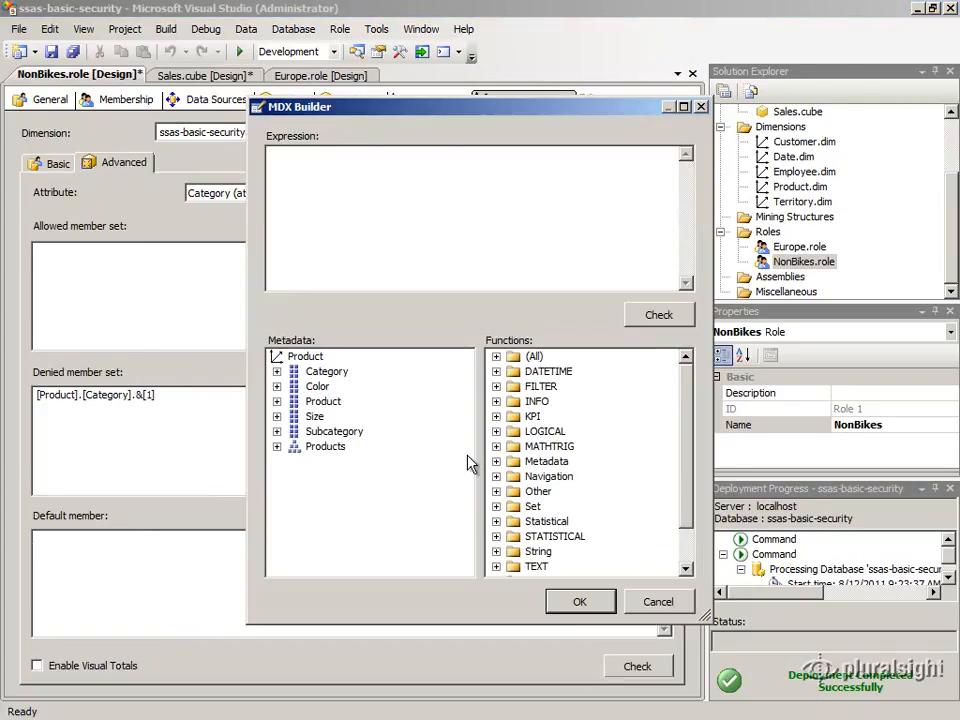
pyautogui.click(277, 371)
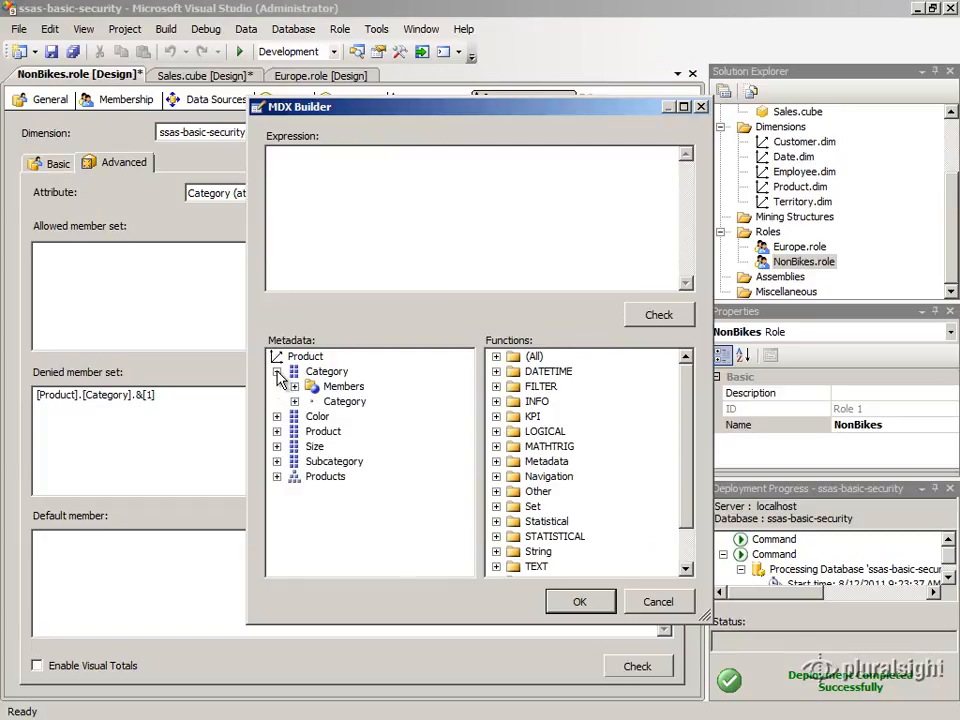
pyautogui.click(294, 386)
pyautogui.click(312, 401)
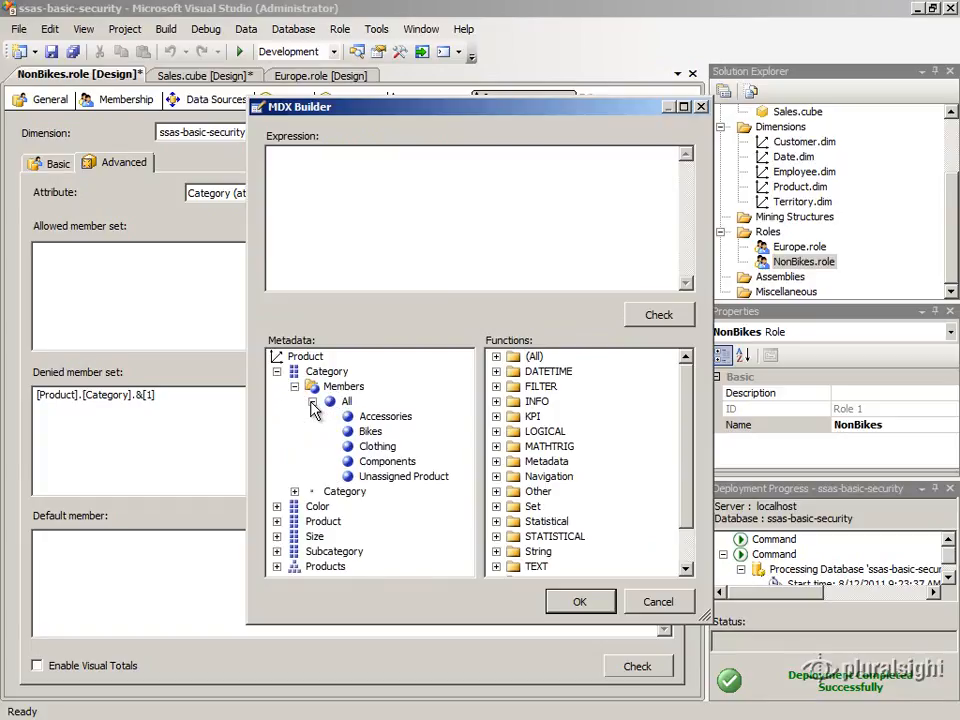
pyautogui.moveTo(369, 420); pyautogui.dragTo(364, 266)
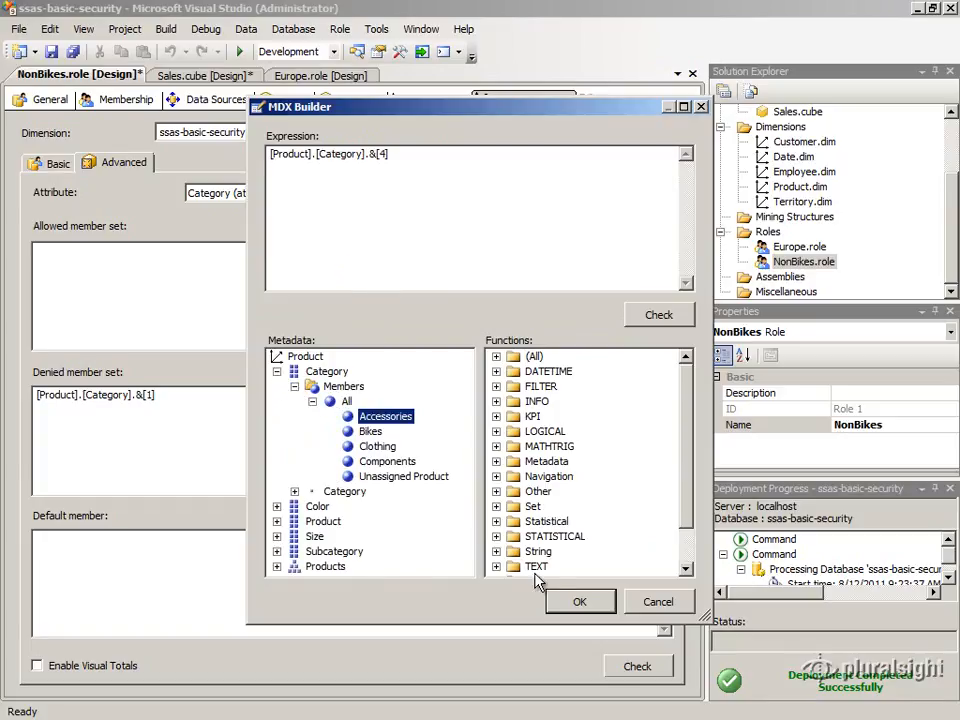
pyautogui.click(579, 602)
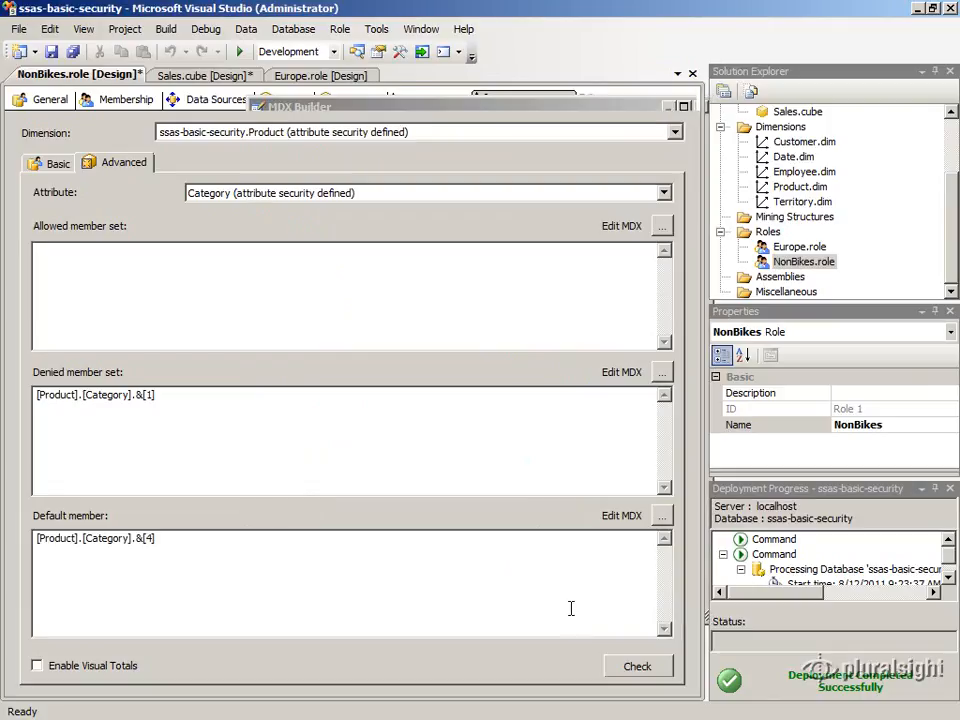
pyautogui.click(66, 672)
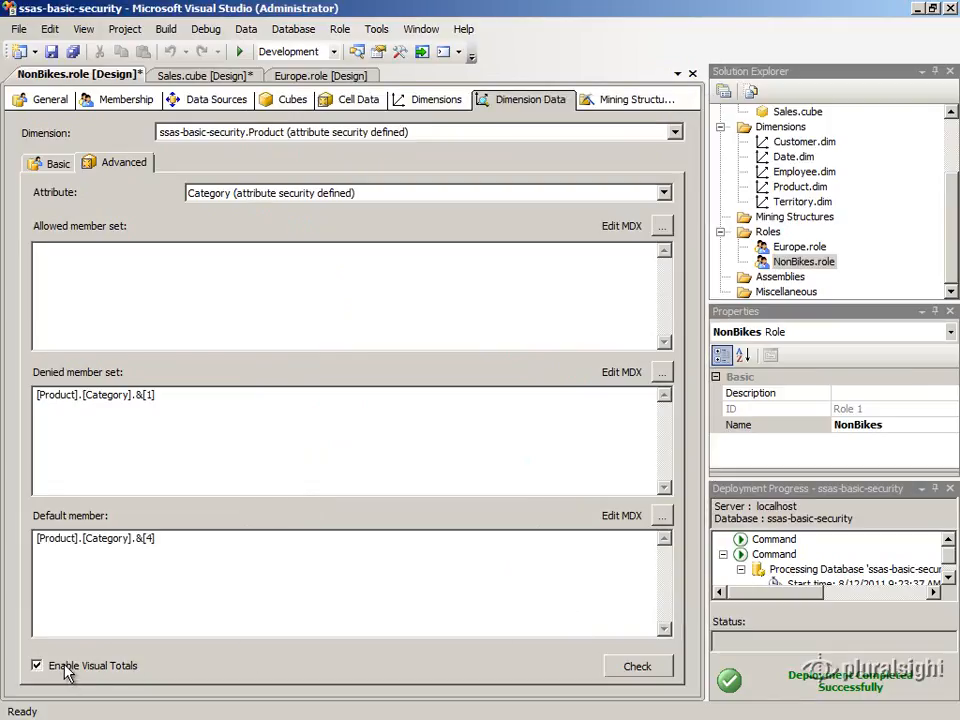
# - Deploy the ssas-basic-security project
pyautogui.moveTo(945, 171); pyautogui.dragTo(949, 101)
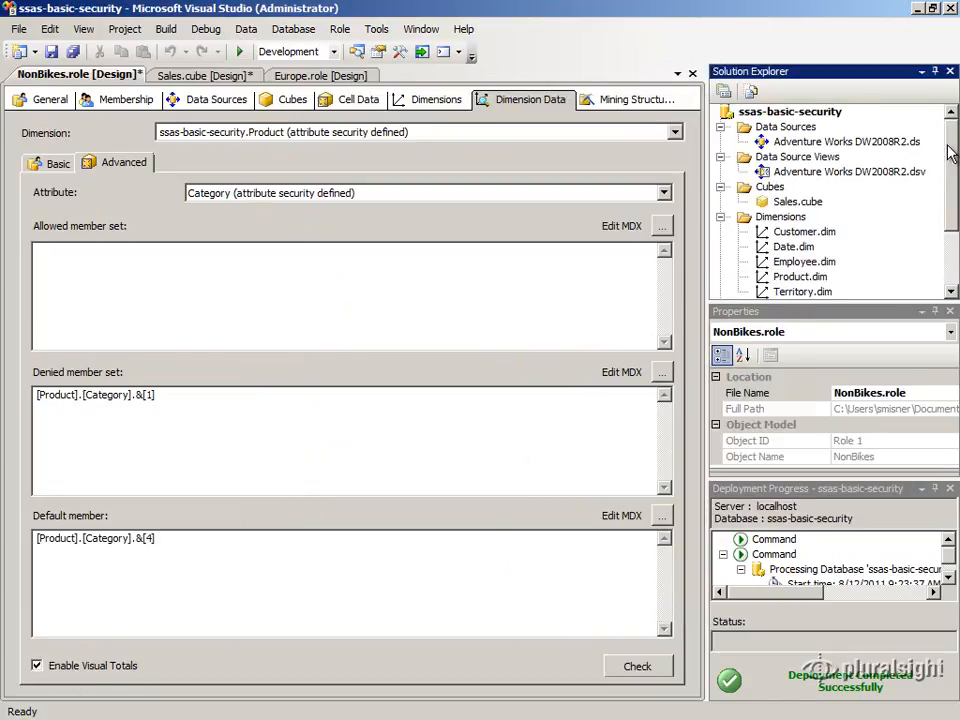
pyautogui.click(790, 111)
pyautogui.rightClick(767, 116)
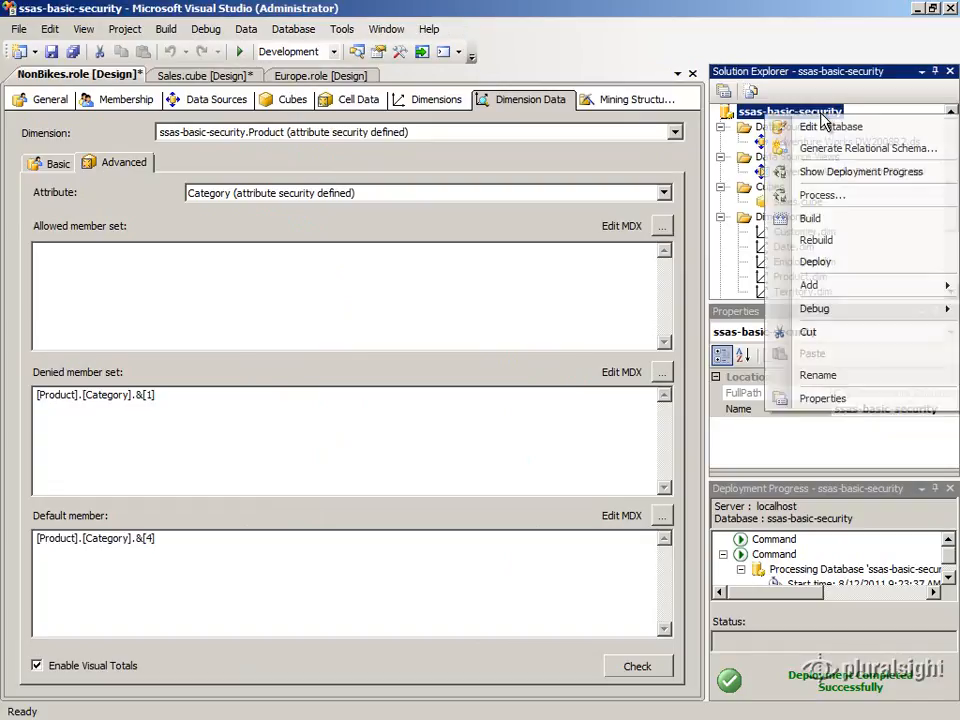
pyautogui.click(856, 262)
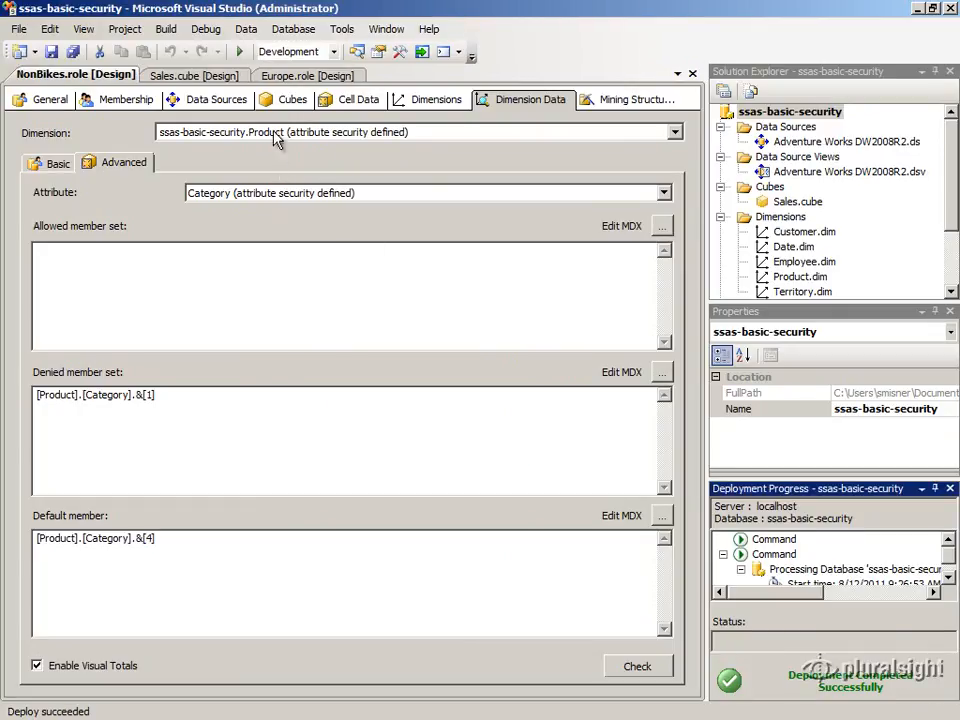
# - Reconnect the Sales cube browser and examine the Product Category members under the Europe role
pyautogui.click(167, 77)
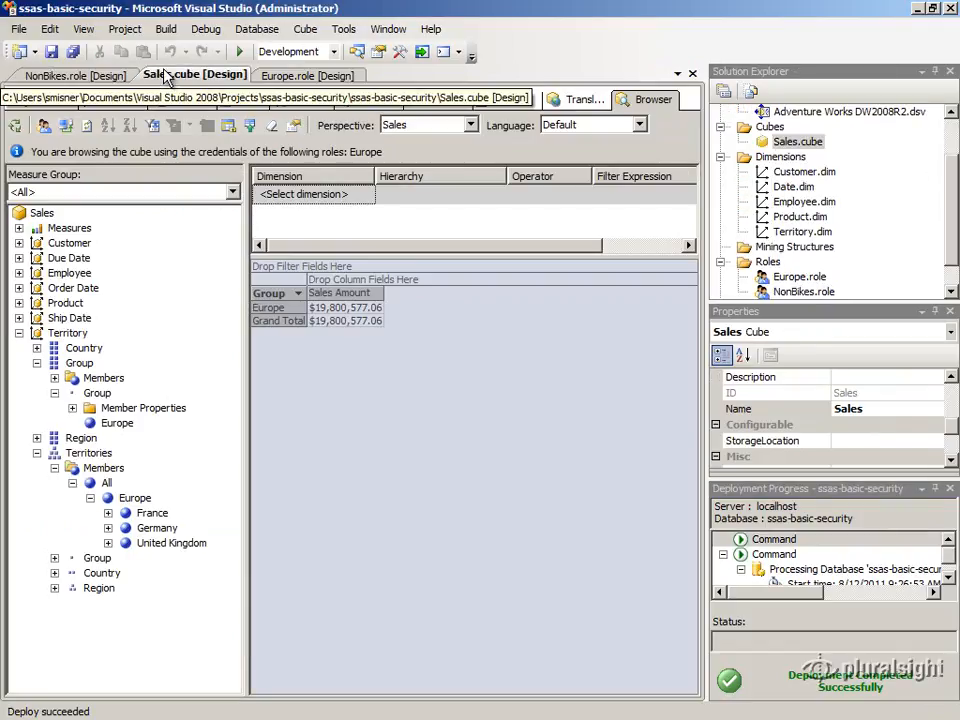
pyautogui.click(64, 132)
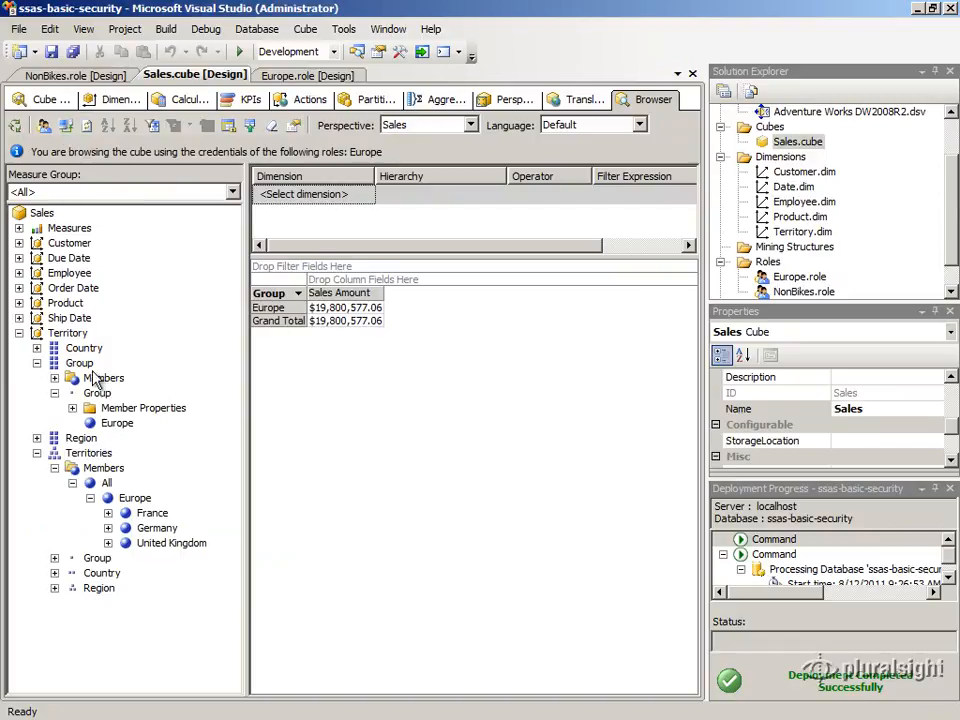
pyautogui.click(18, 303)
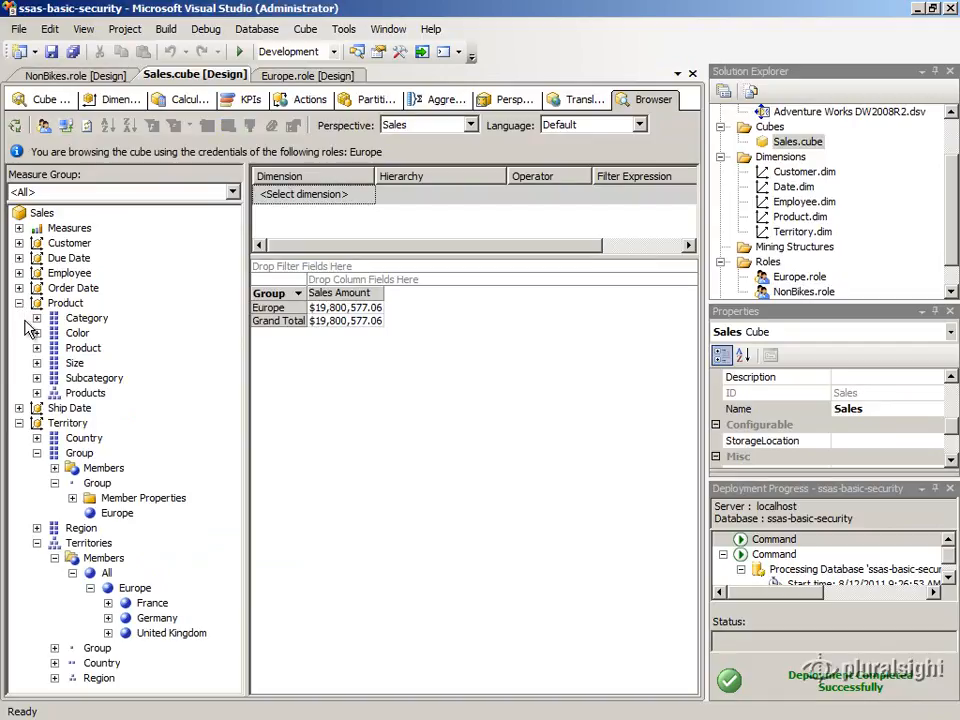
pyautogui.click(37, 318)
pyautogui.click(55, 348)
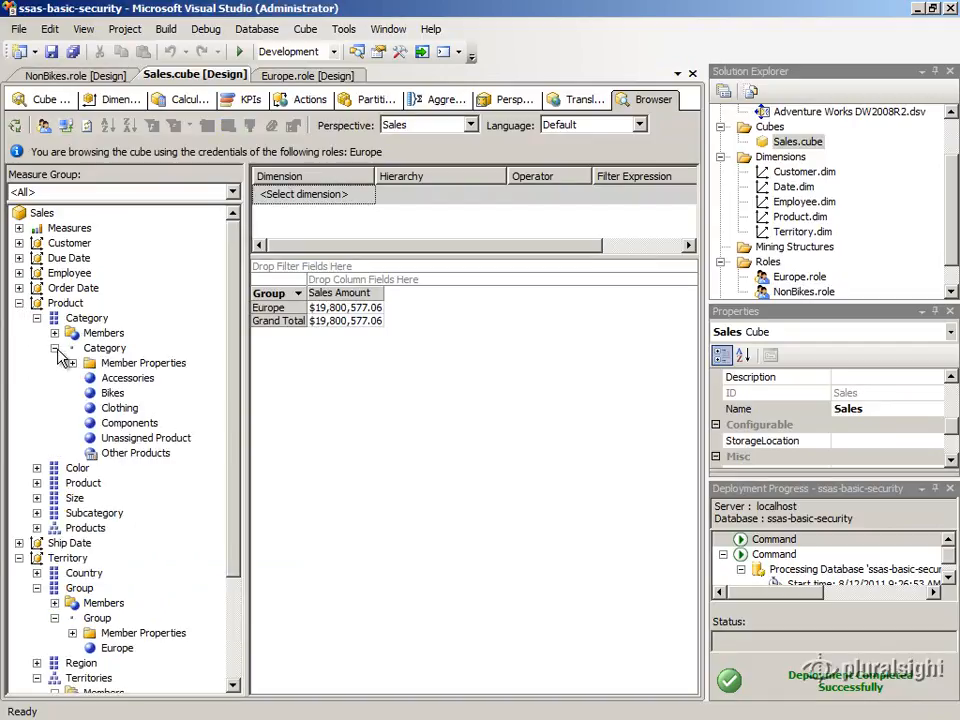
pyautogui.click(55, 348)
pyautogui.click(37, 318)
pyautogui.click(18, 303)
pyautogui.click(19, 333)
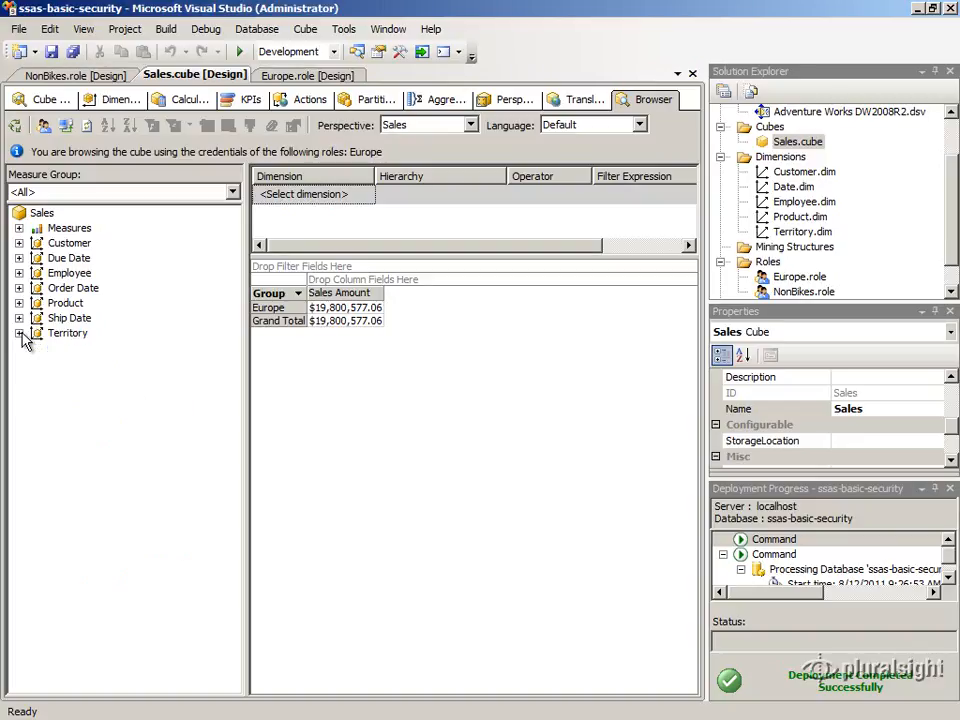
# - Browse the cube under both the Europe and NonBikes roles and expand the Product Category members
pyautogui.click(43, 125)
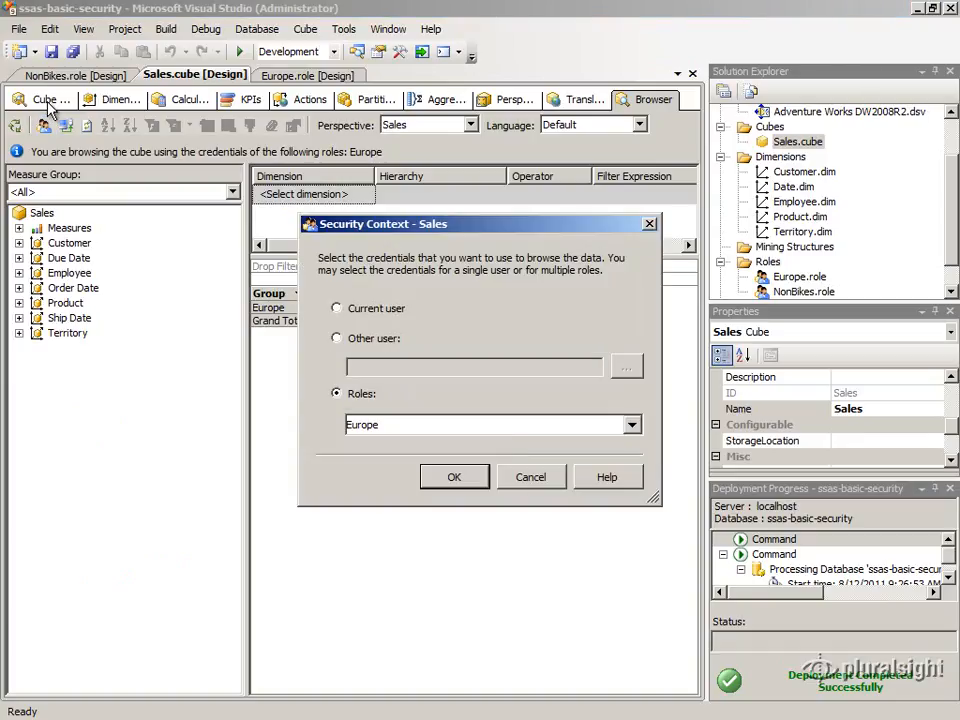
pyautogui.click(632, 425)
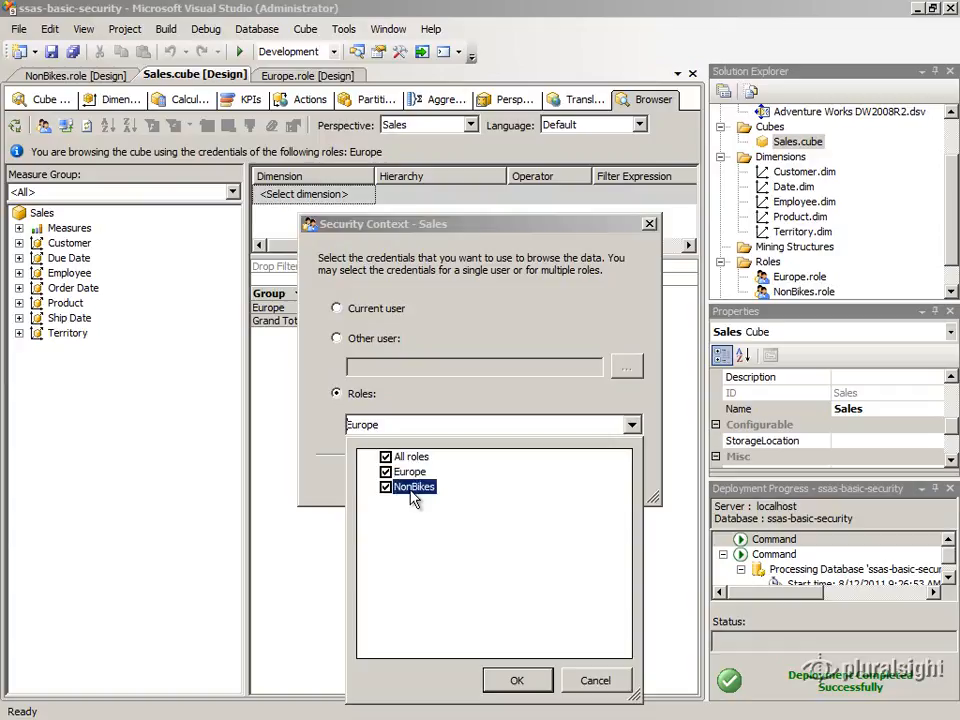
pyautogui.click(517, 681)
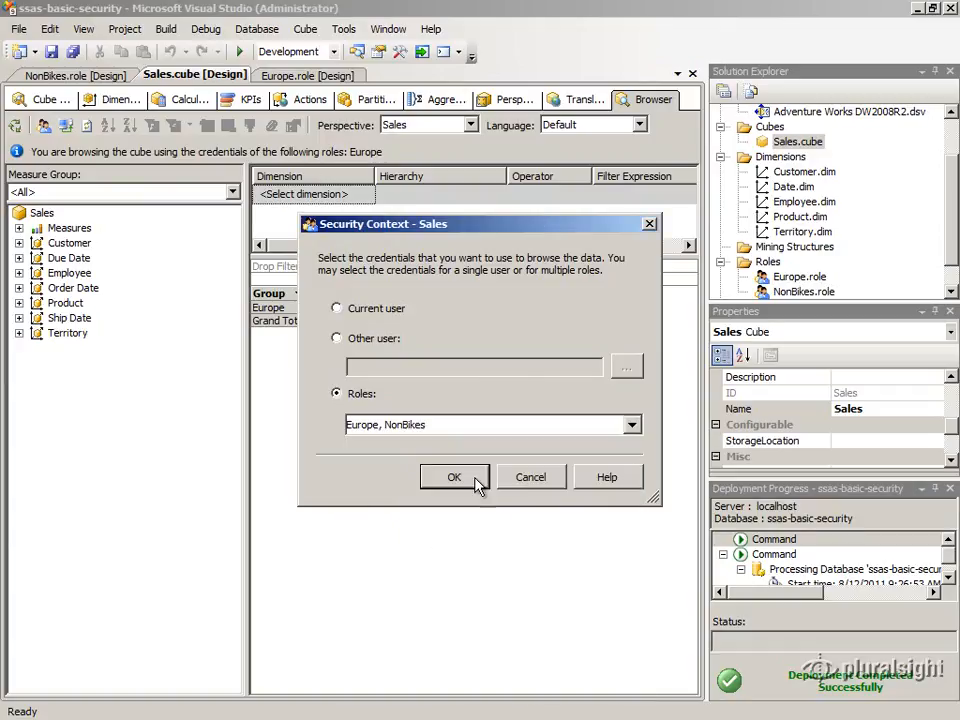
pyautogui.click(474, 480)
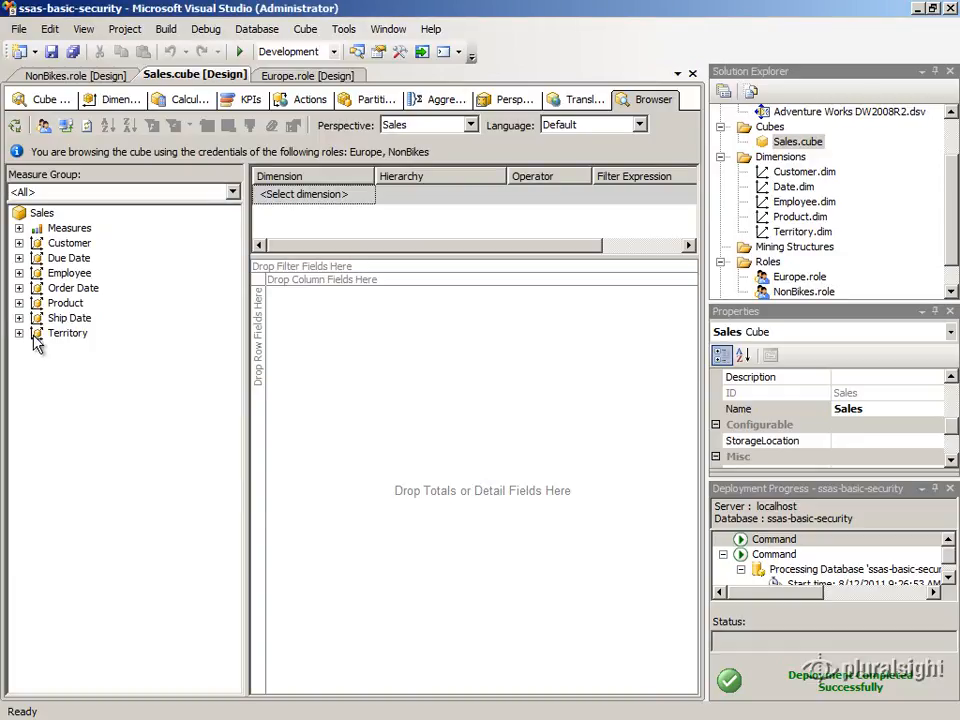
pyautogui.click(19, 303)
pyautogui.click(37, 318)
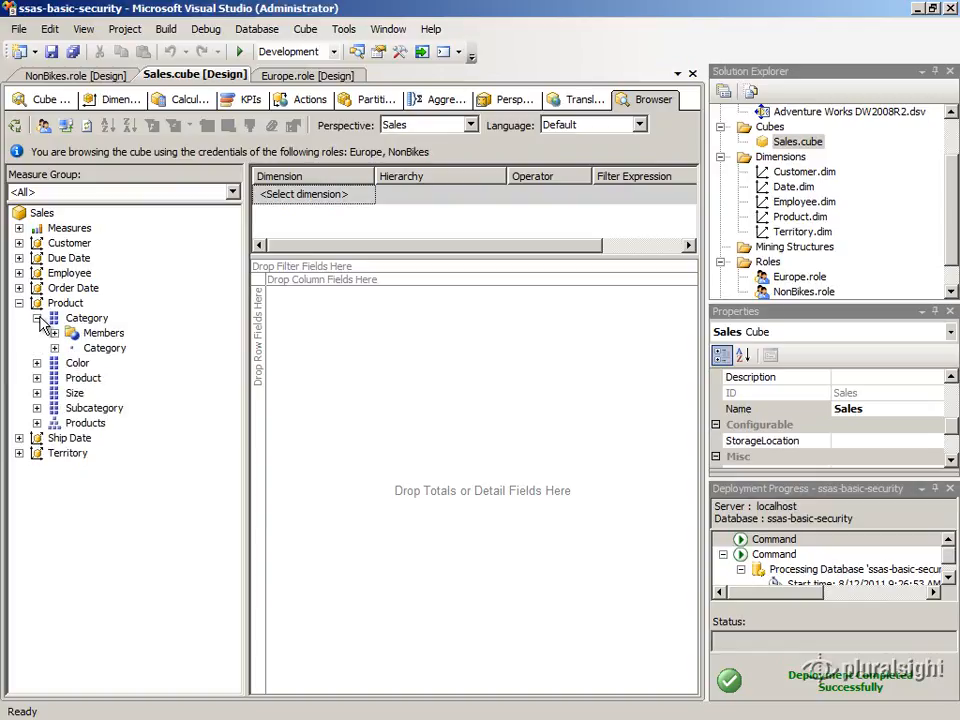
pyautogui.click(54, 348)
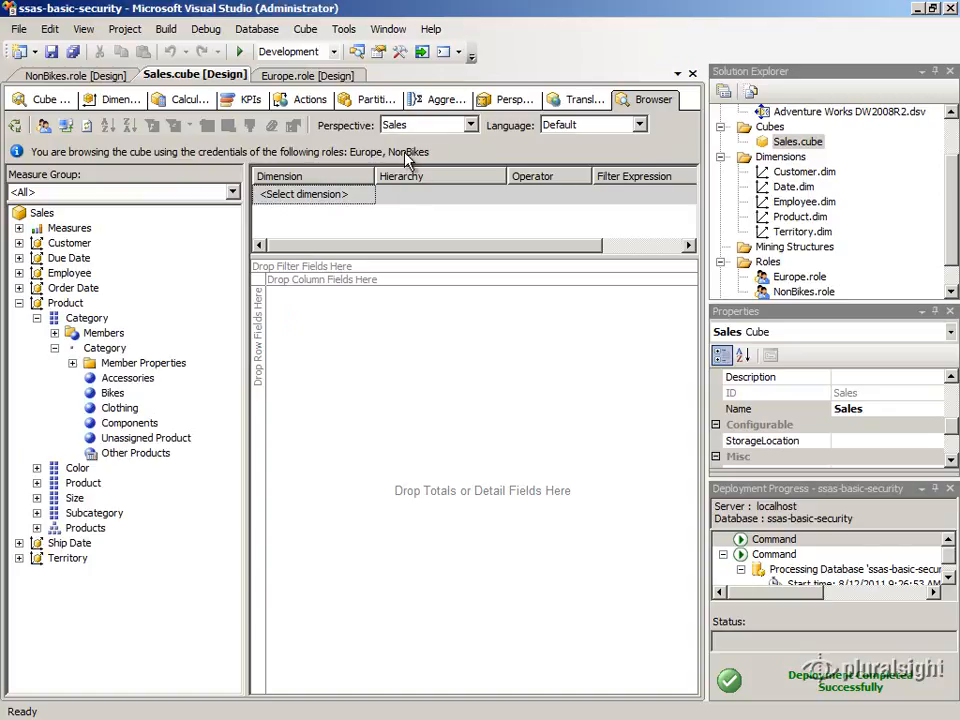
# - Switch the browser's security context to the NonBikes role alone and examine the Product Category members
pyautogui.click(43, 125)
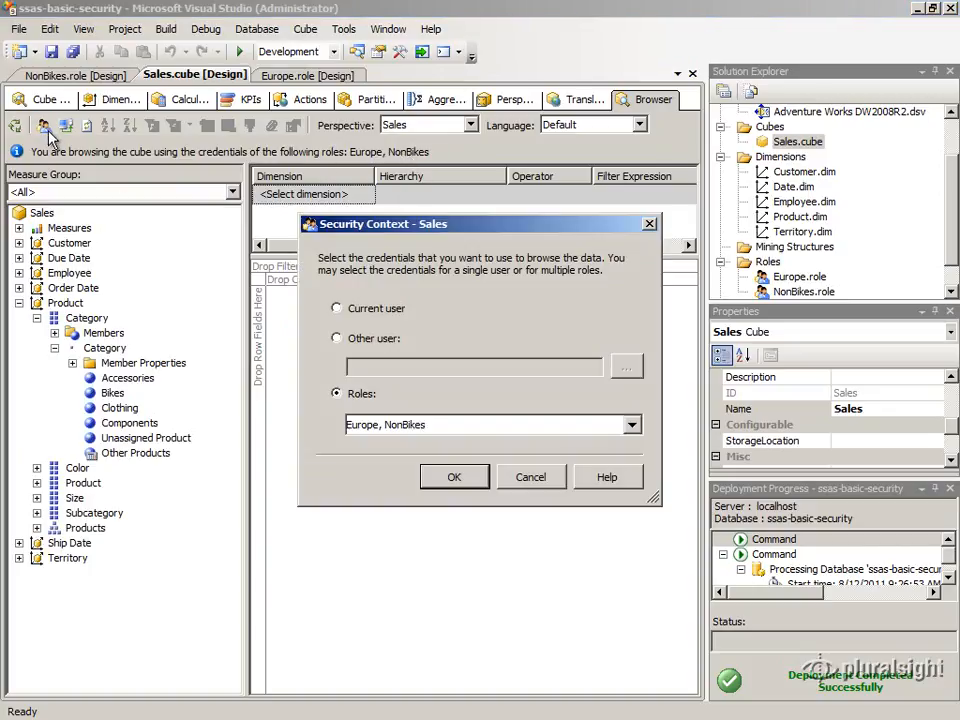
pyautogui.click(631, 424)
pyautogui.click(386, 472)
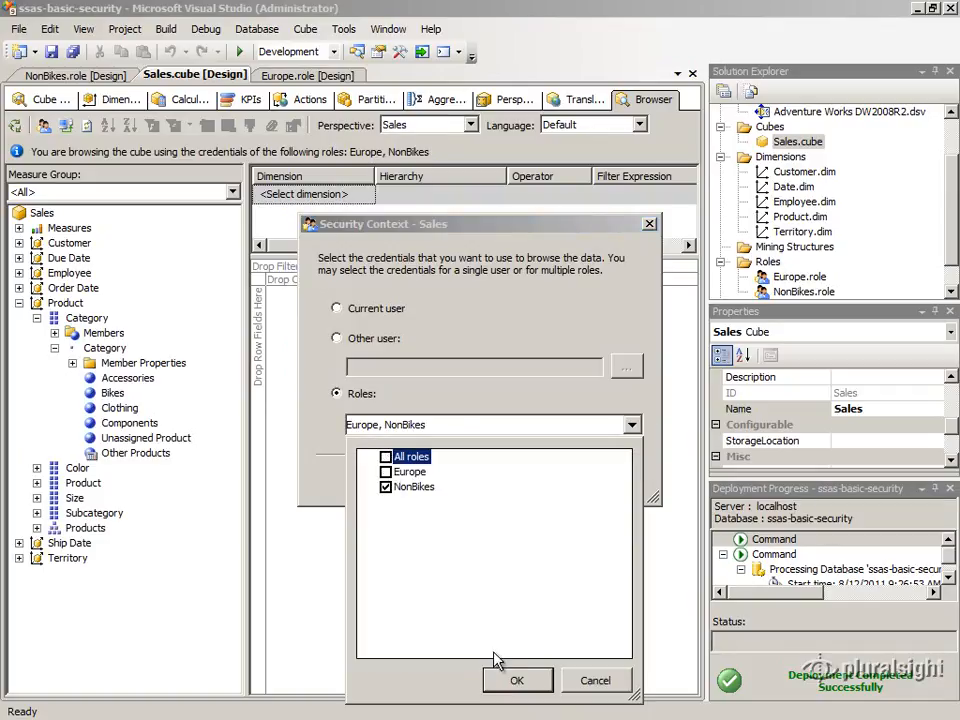
pyautogui.click(513, 679)
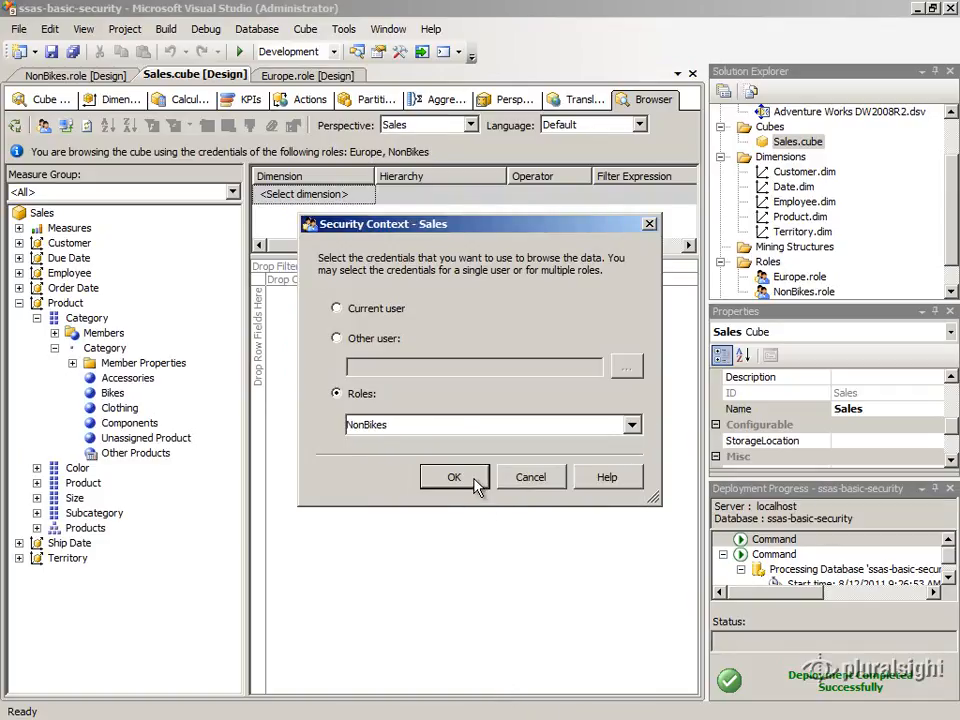
pyautogui.click(474, 480)
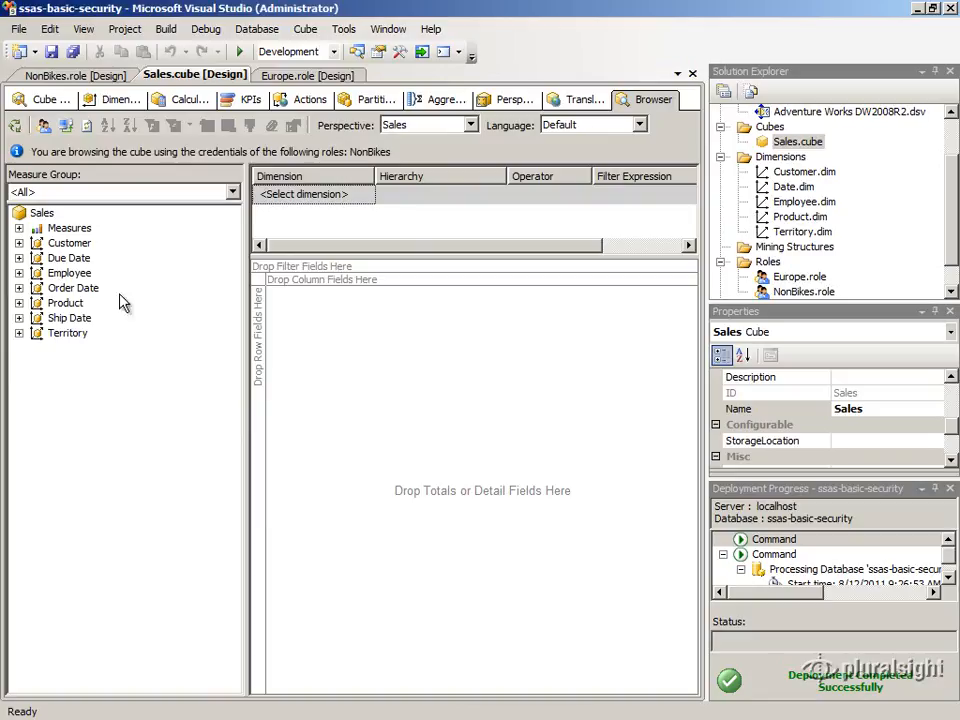
pyautogui.click(20, 303)
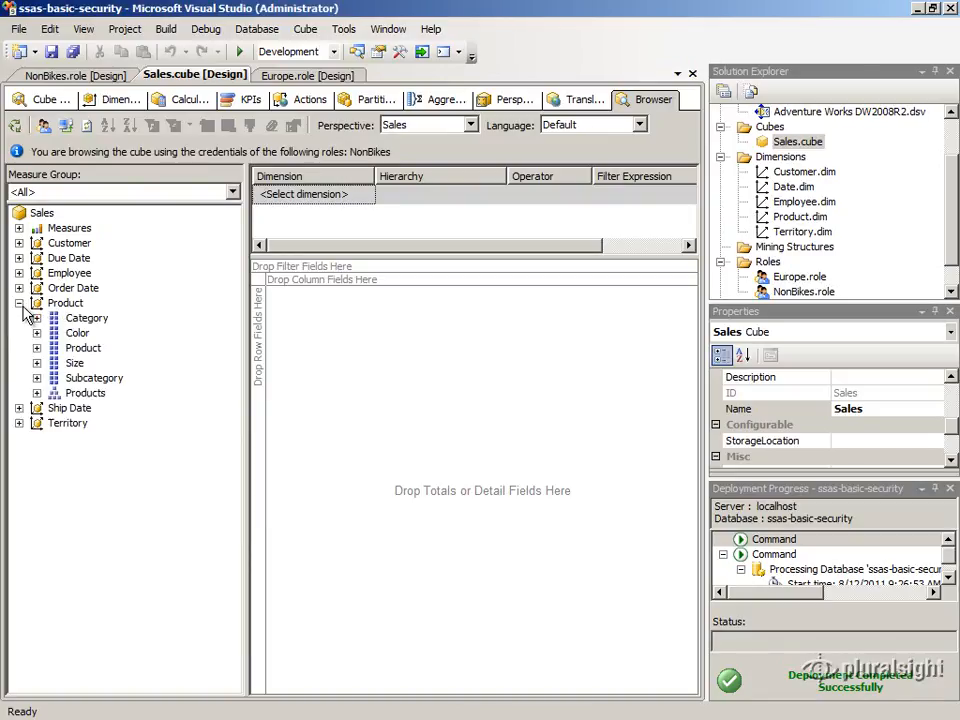
pyautogui.click(37, 318)
pyautogui.click(55, 348)
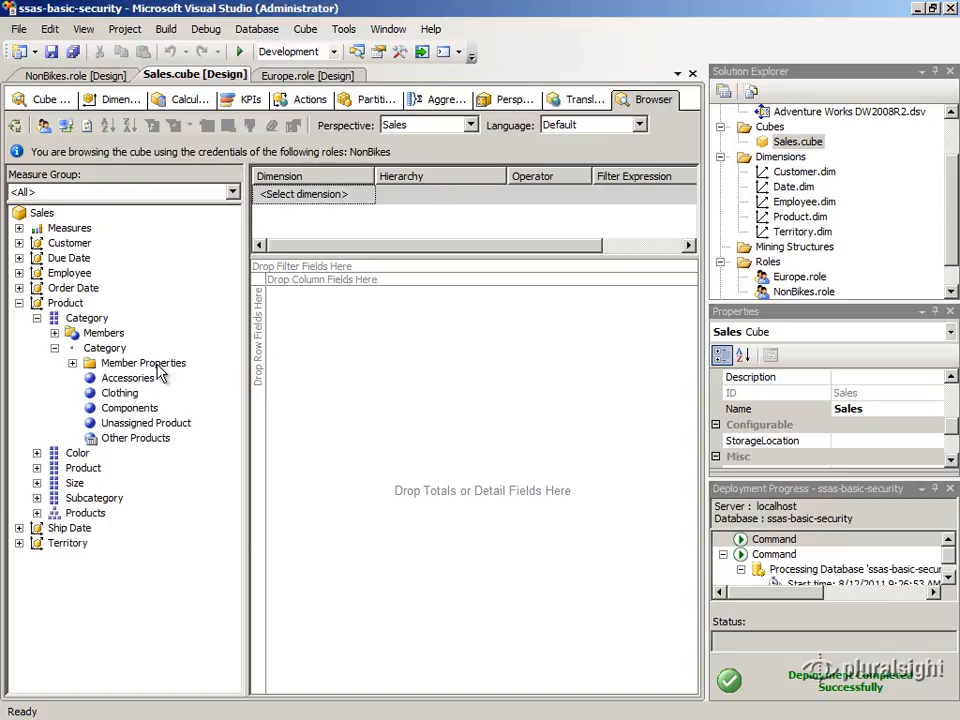
pyautogui.click(19, 303)
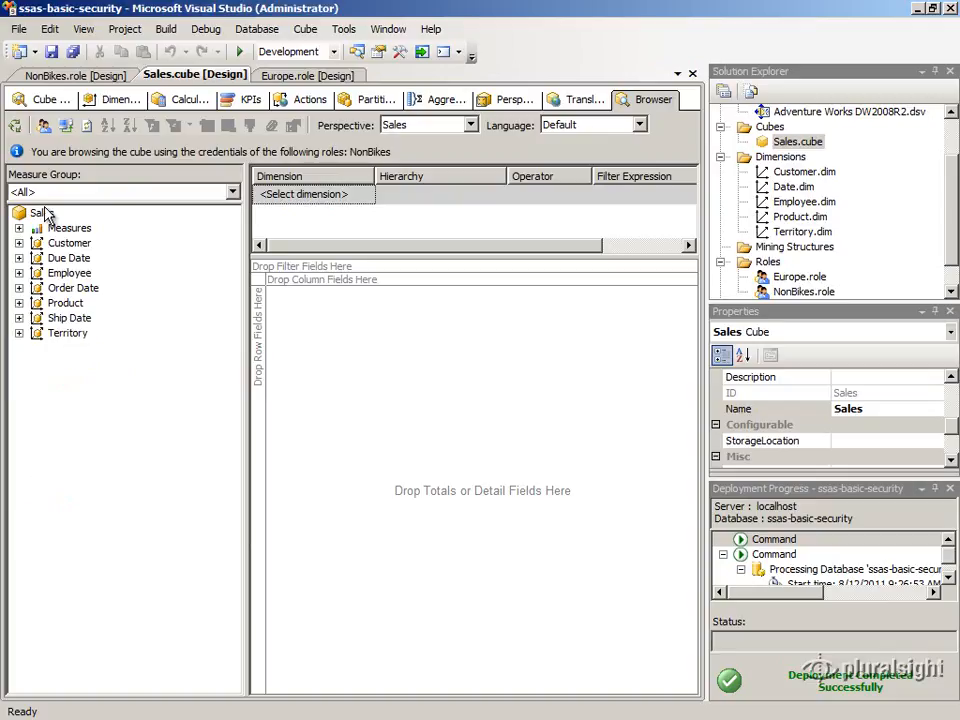
# - Restore the security context to the Europe and NonBikes roles and expand the Product Category members again
pyautogui.click(43, 125)
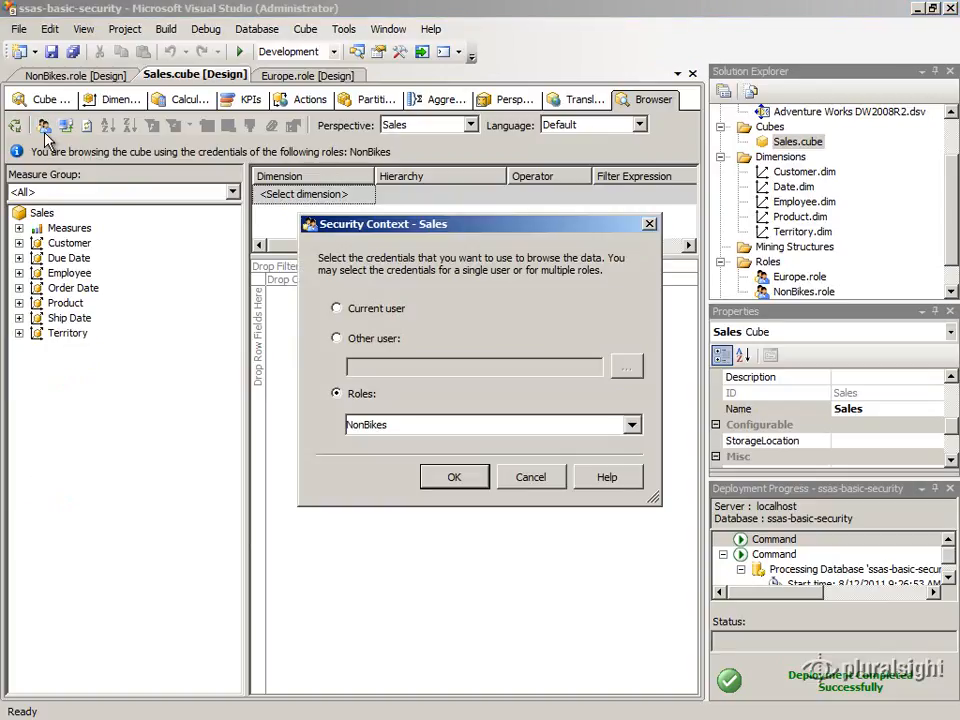
pyautogui.click(631, 424)
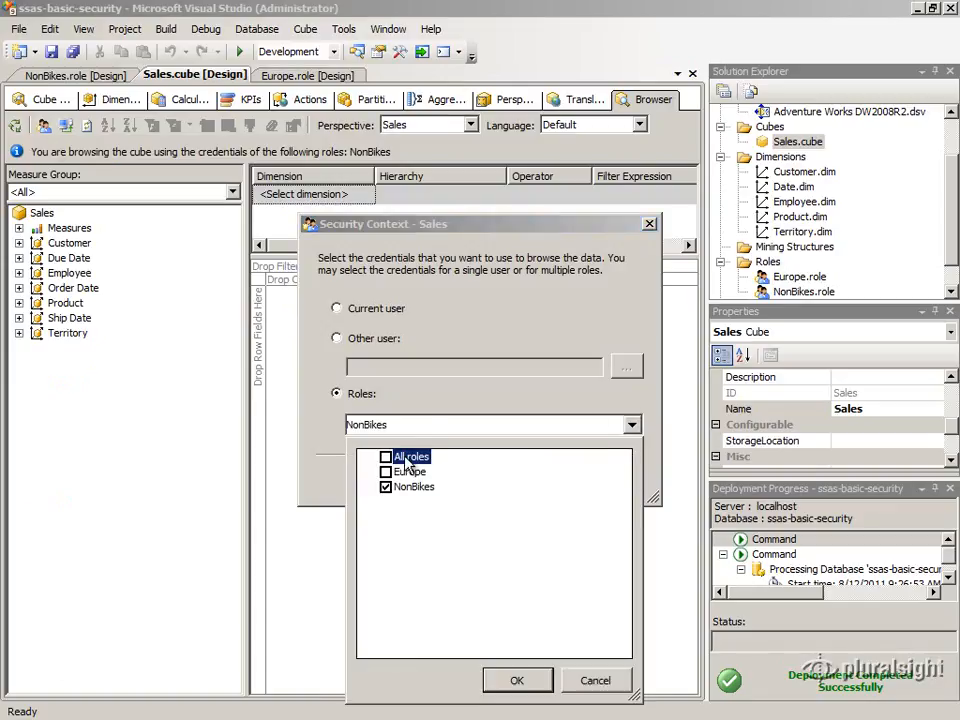
pyautogui.click(386, 472)
pyautogui.click(510, 680)
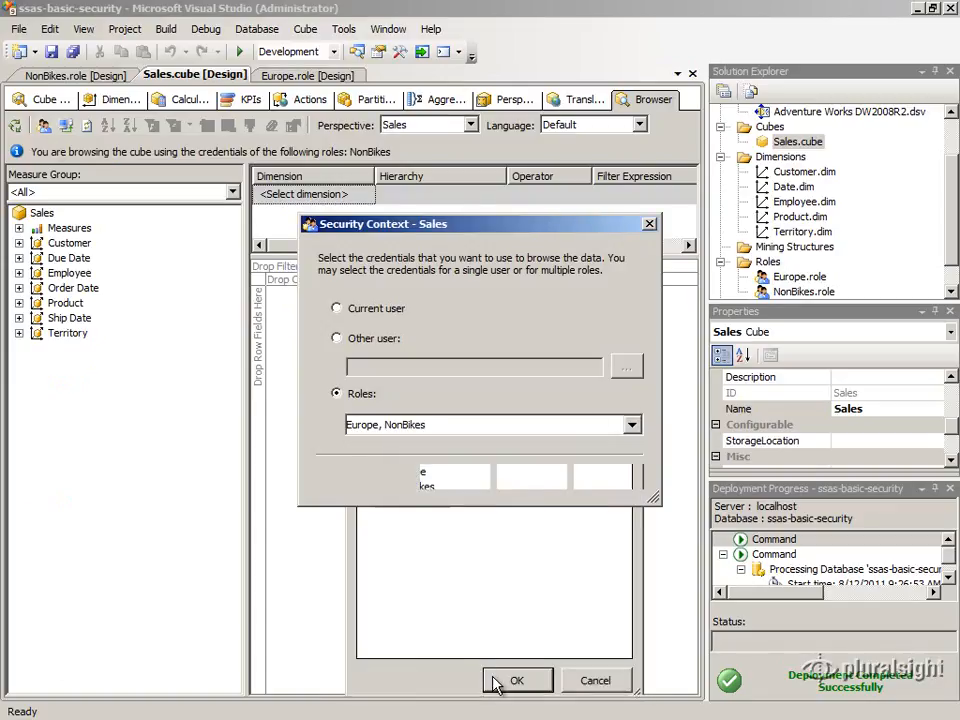
pyautogui.click(454, 477)
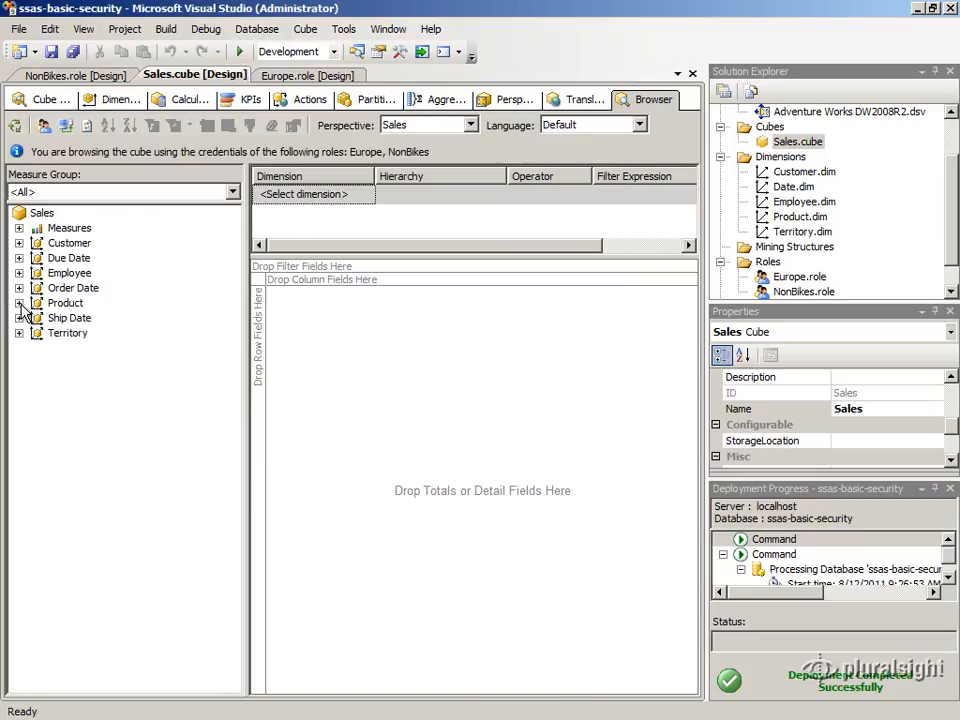
pyautogui.click(18, 302)
pyautogui.click(36, 317)
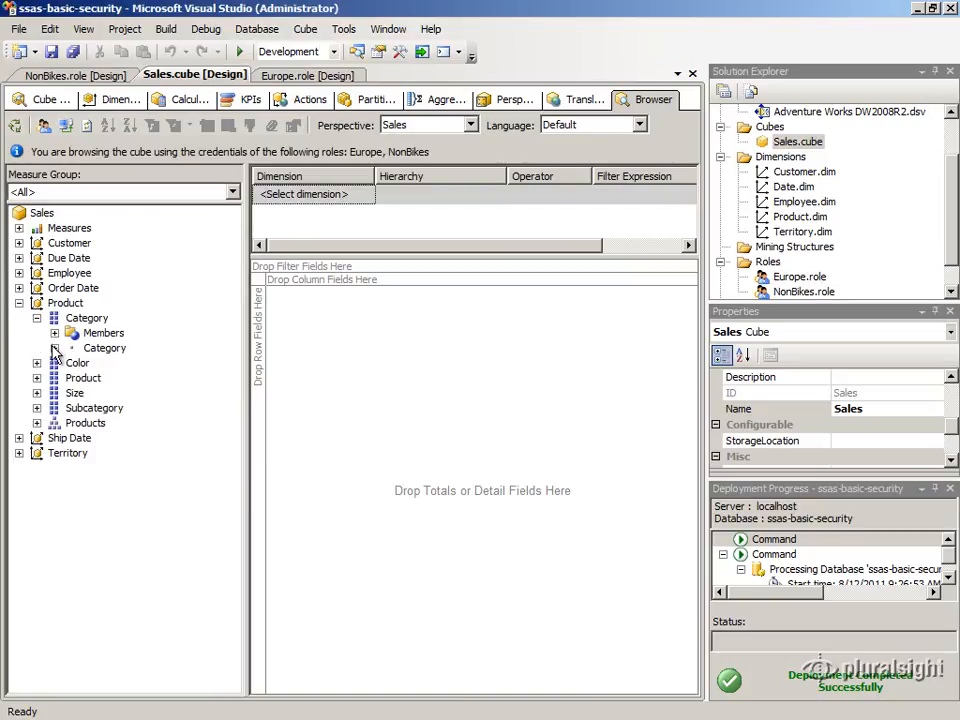
pyautogui.click(54, 348)
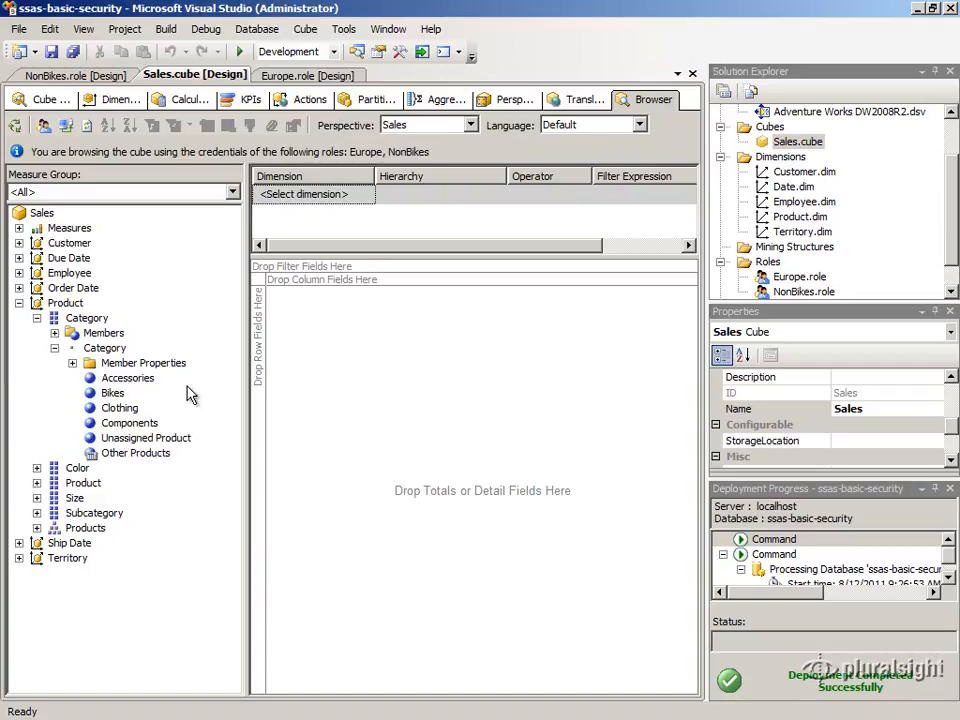
# - In the Europe role's dimension data, choose the Product dimension and deselect all Category members
pyautogui.click(287, 78)
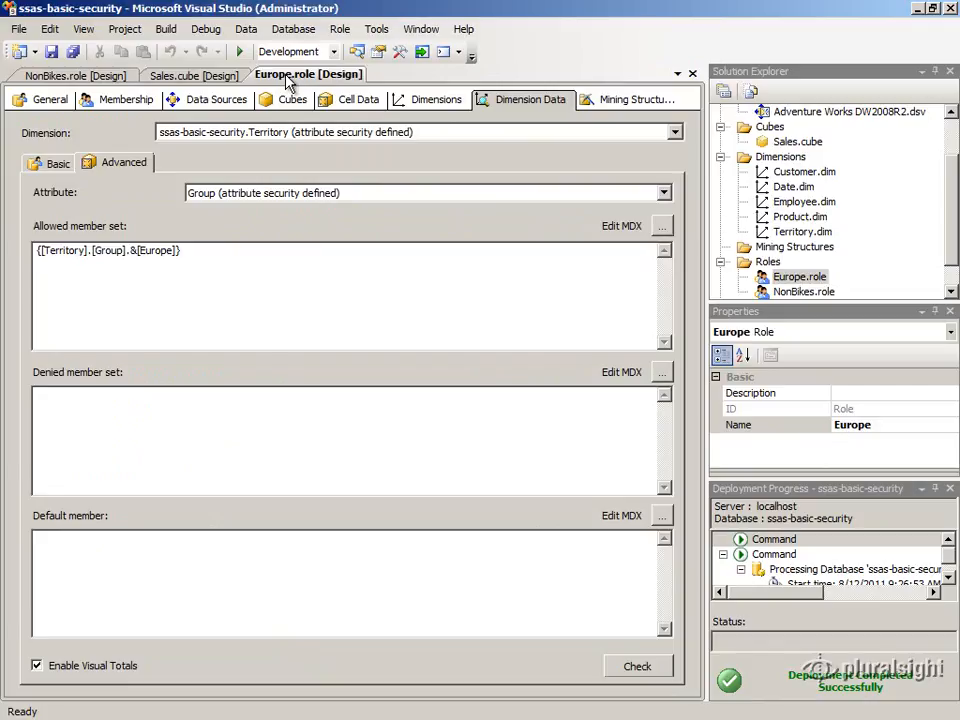
pyautogui.click(296, 140)
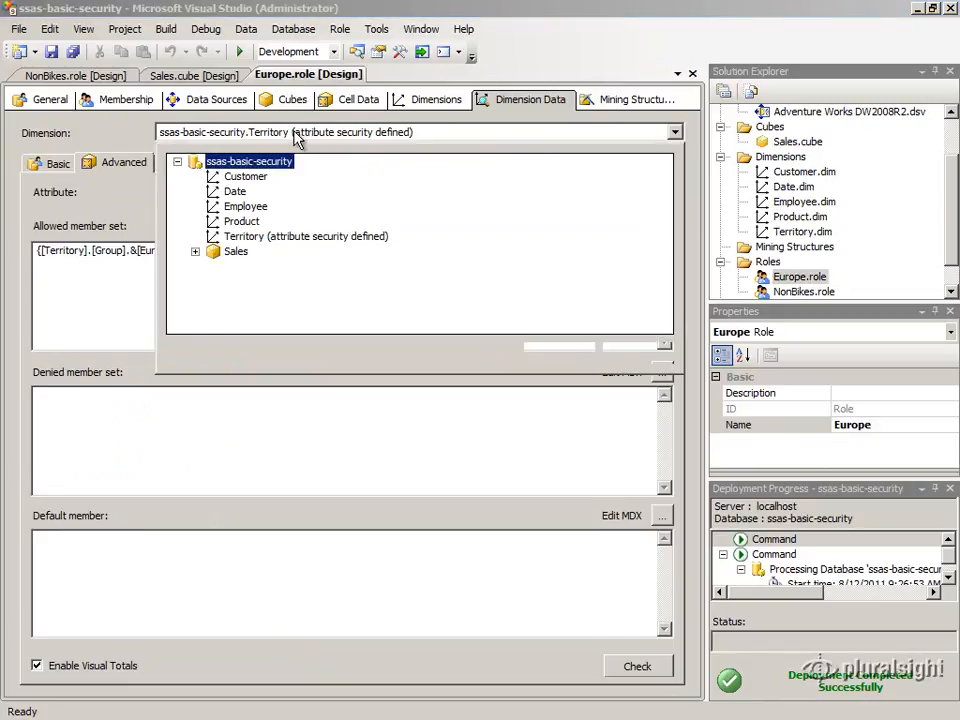
pyautogui.click(250, 222)
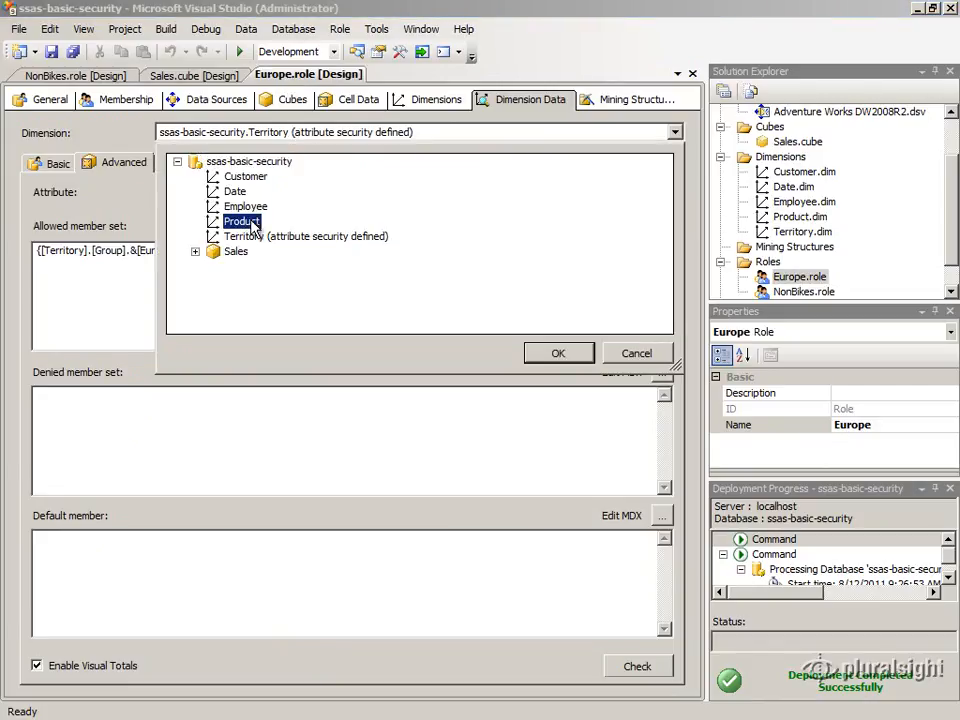
pyautogui.click(548, 358)
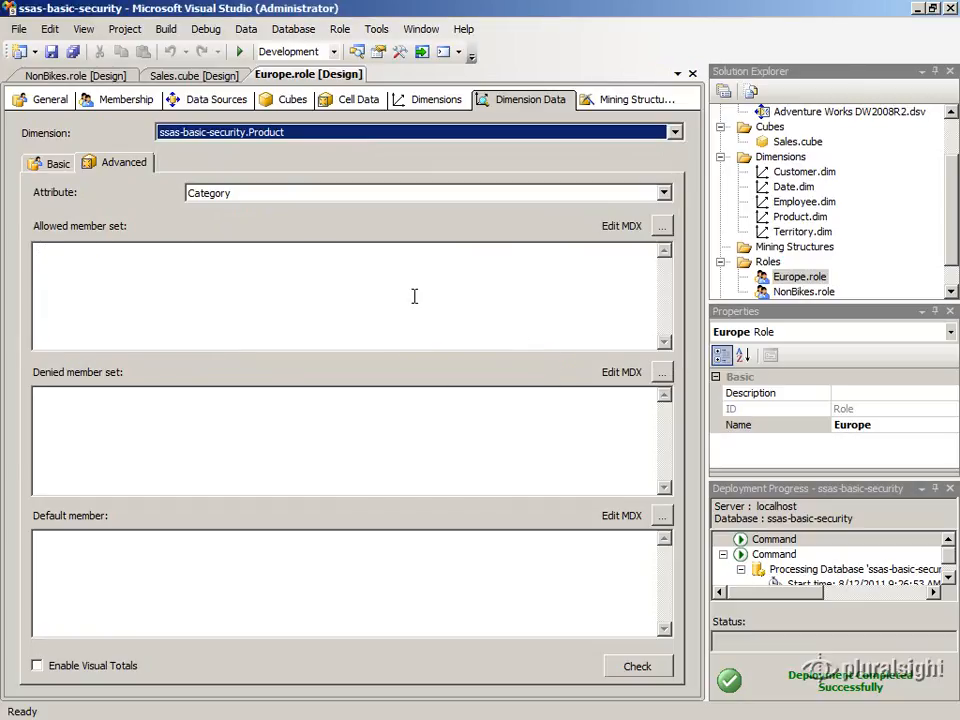
pyautogui.click(56, 164)
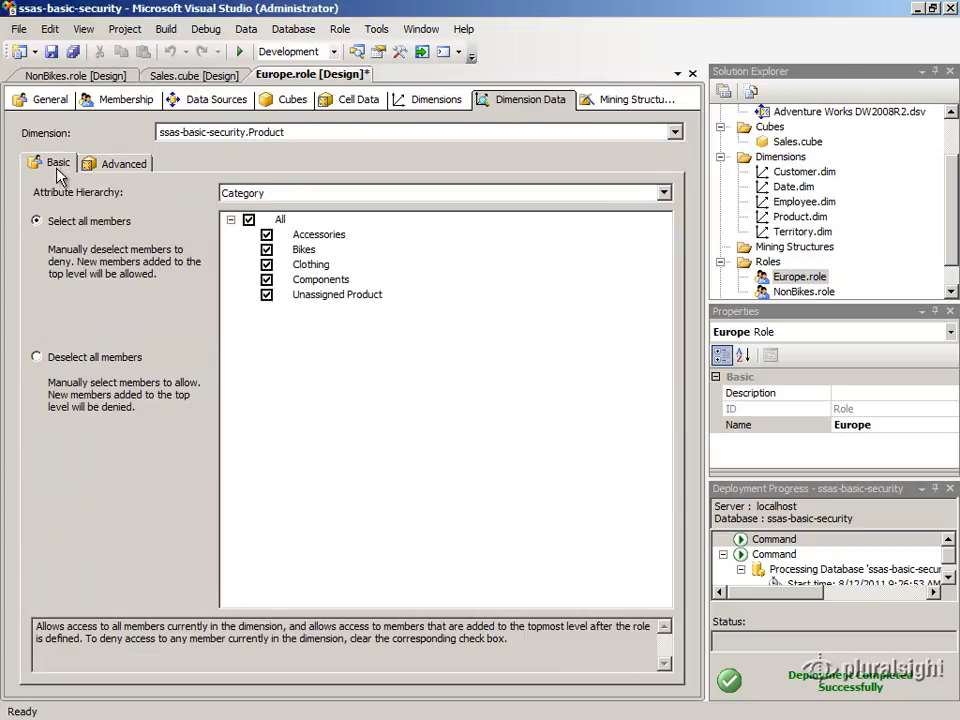
pyautogui.click(37, 358)
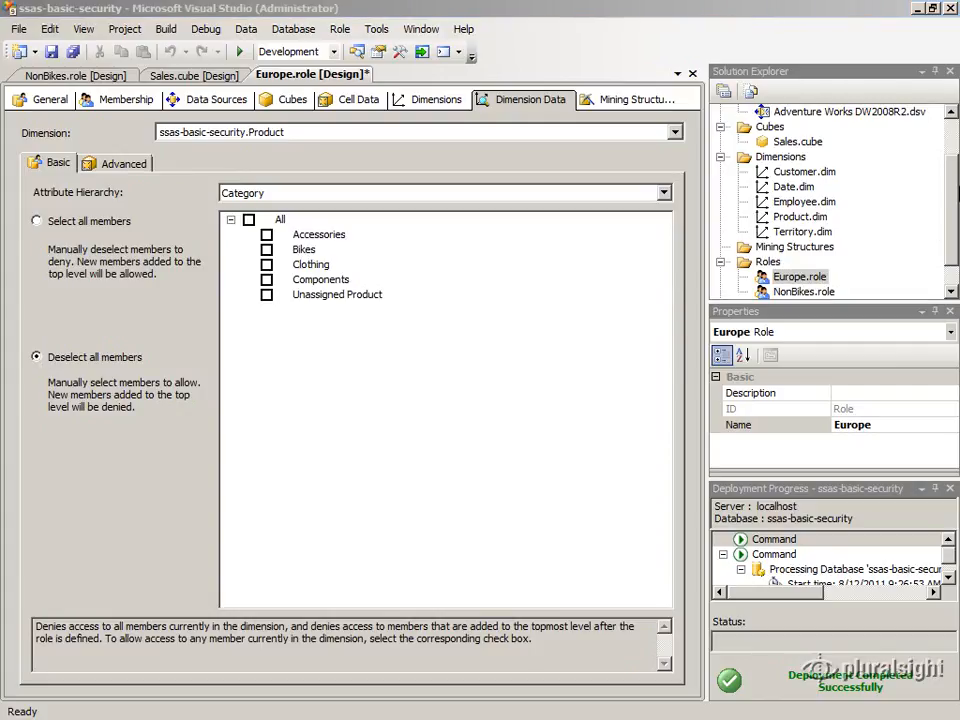
# - Redeploy the ssas-basic-security project and reconnect the Sales cube browser
pyautogui.click(952, 144)
pyautogui.scroll(2, 952, 144)
pyautogui.click(799, 112)
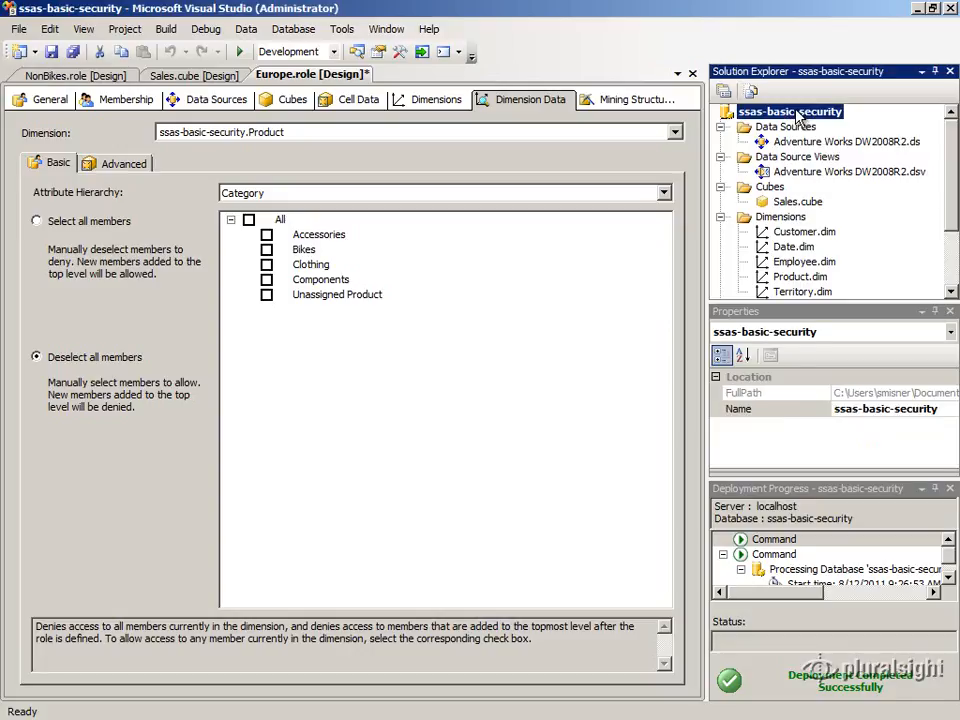
pyautogui.rightClick(799, 114)
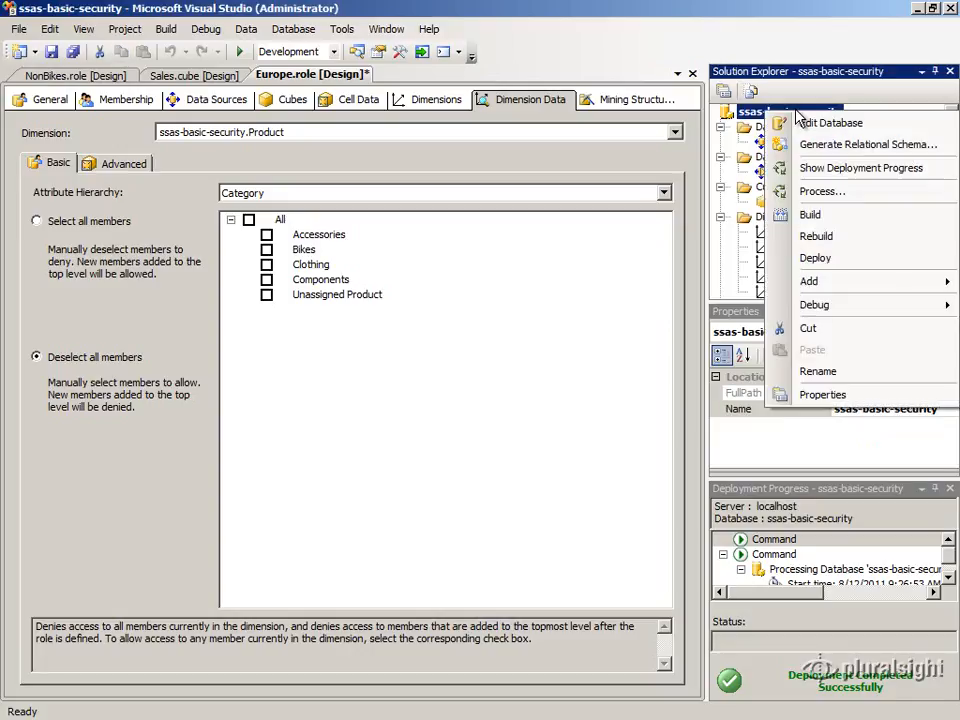
pyautogui.click(808, 240)
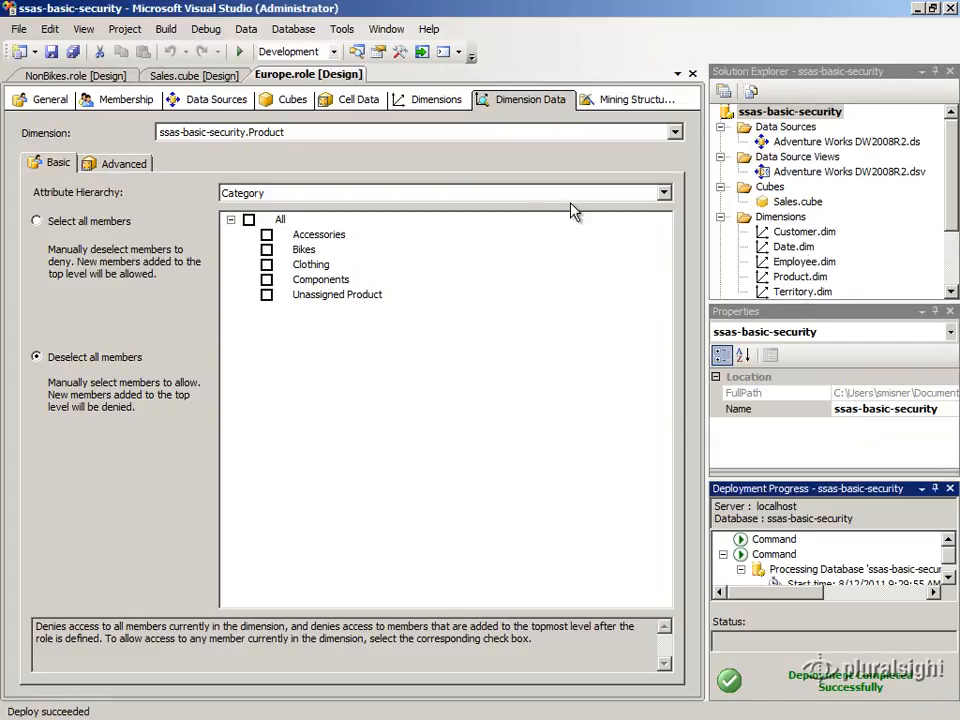
pyautogui.click(192, 77)
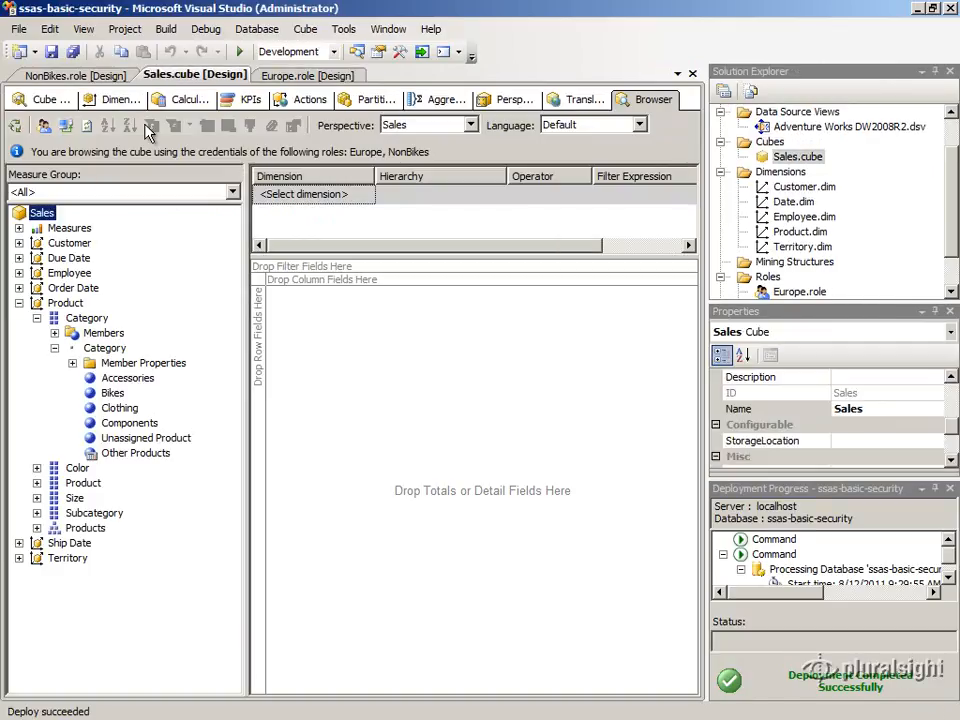
pyautogui.click(64, 127)
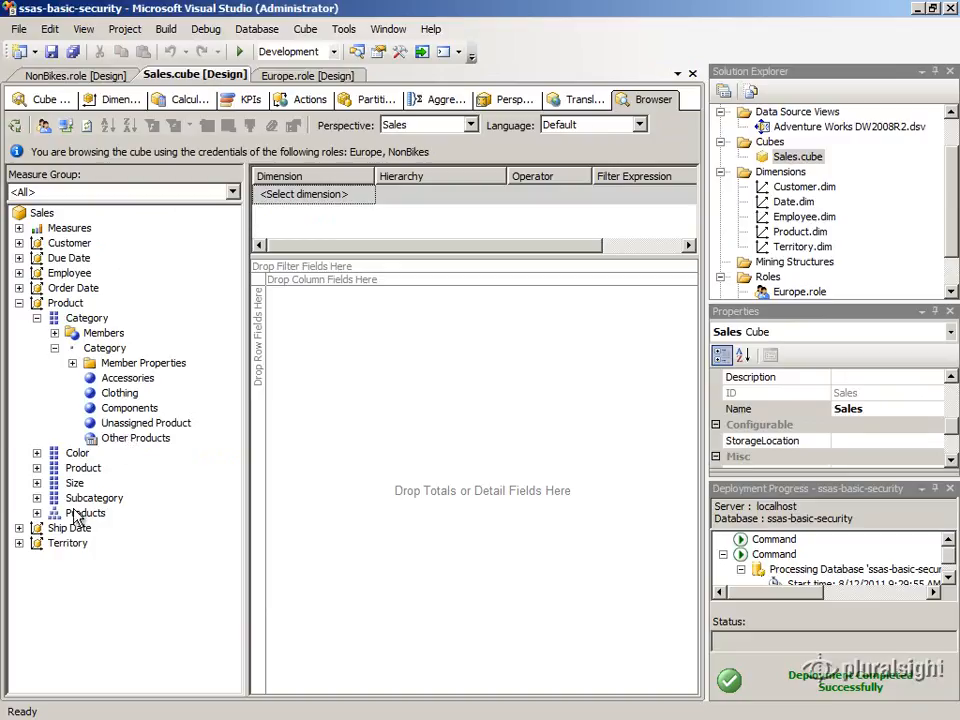
# - Expand the Territory dimension's Group hierarchy members in the cube browser to examine them
pyautogui.click(19, 543)
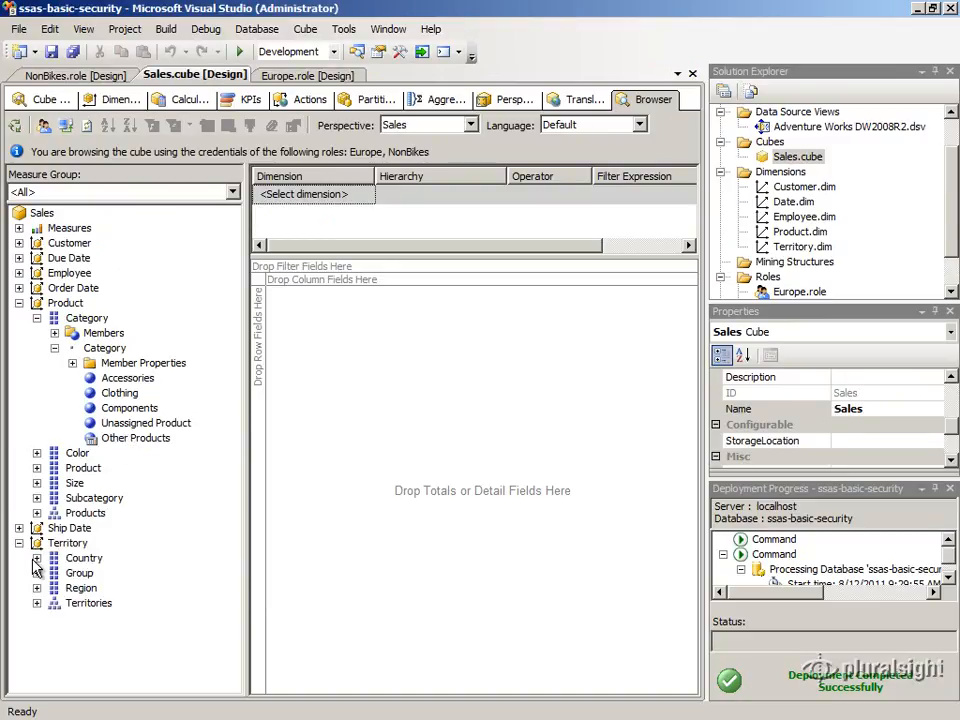
pyautogui.click(37, 573)
pyautogui.click(55, 603)
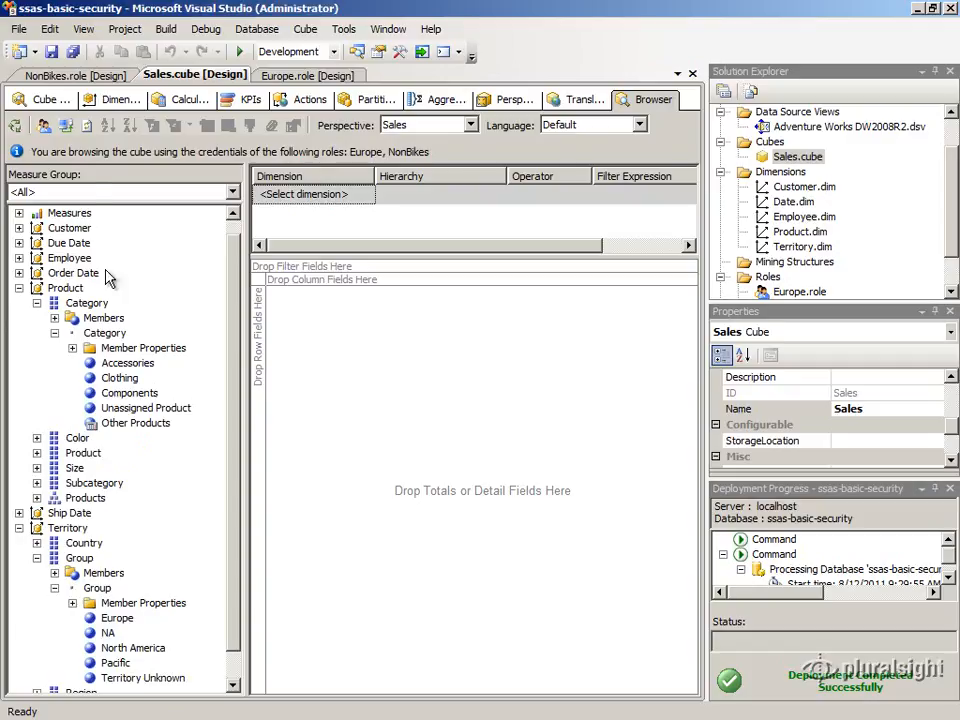
# - In the NonBikes role's dimension data, choose the Territory dimension's Group hierarchy and deselect all members
pyautogui.click(66, 78)
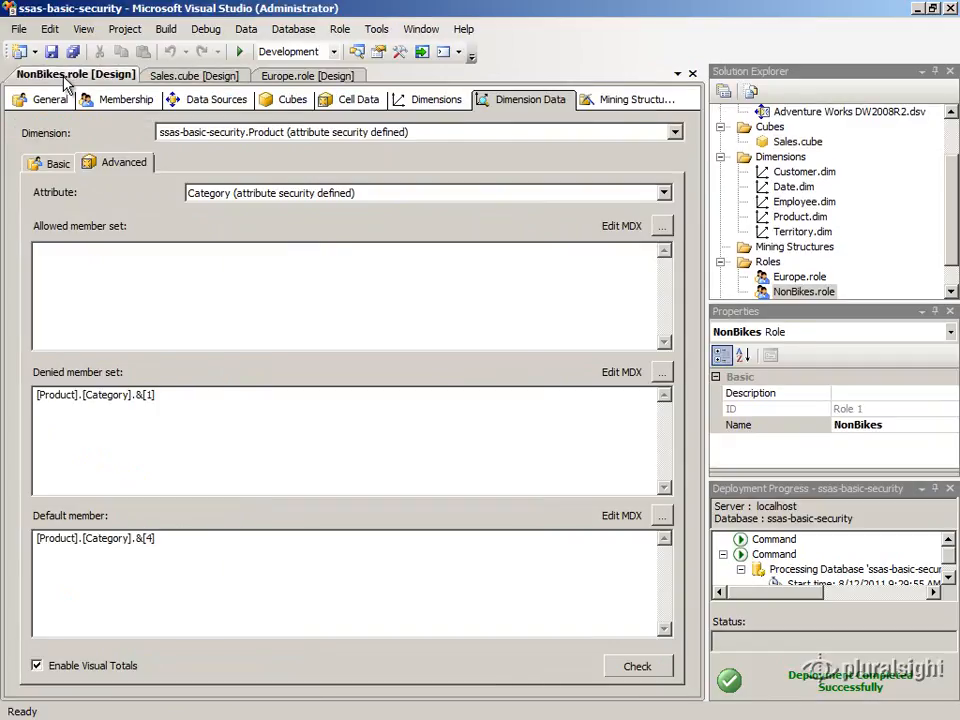
pyautogui.click(205, 133)
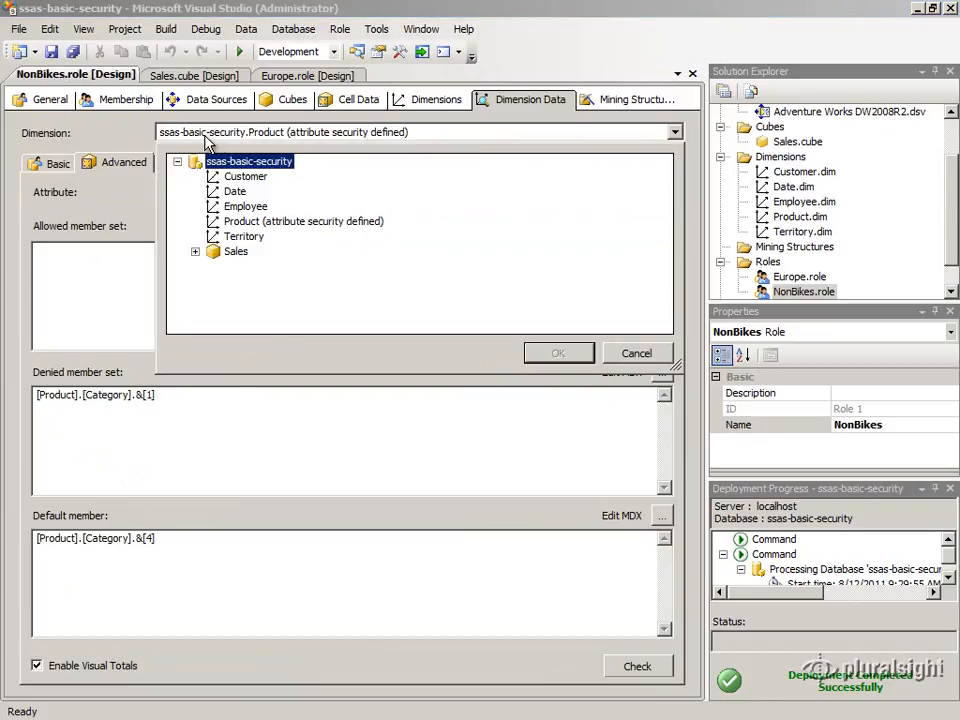
pyautogui.click(242, 238)
pyautogui.click(553, 352)
pyautogui.click(57, 165)
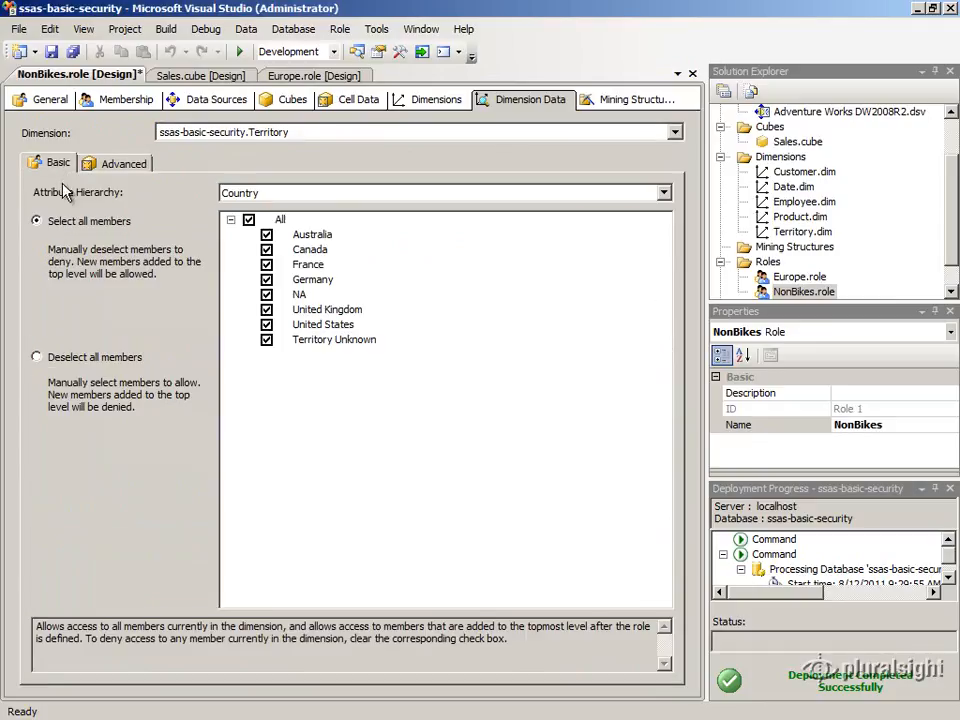
pyautogui.click(240, 194)
pyautogui.click(240, 222)
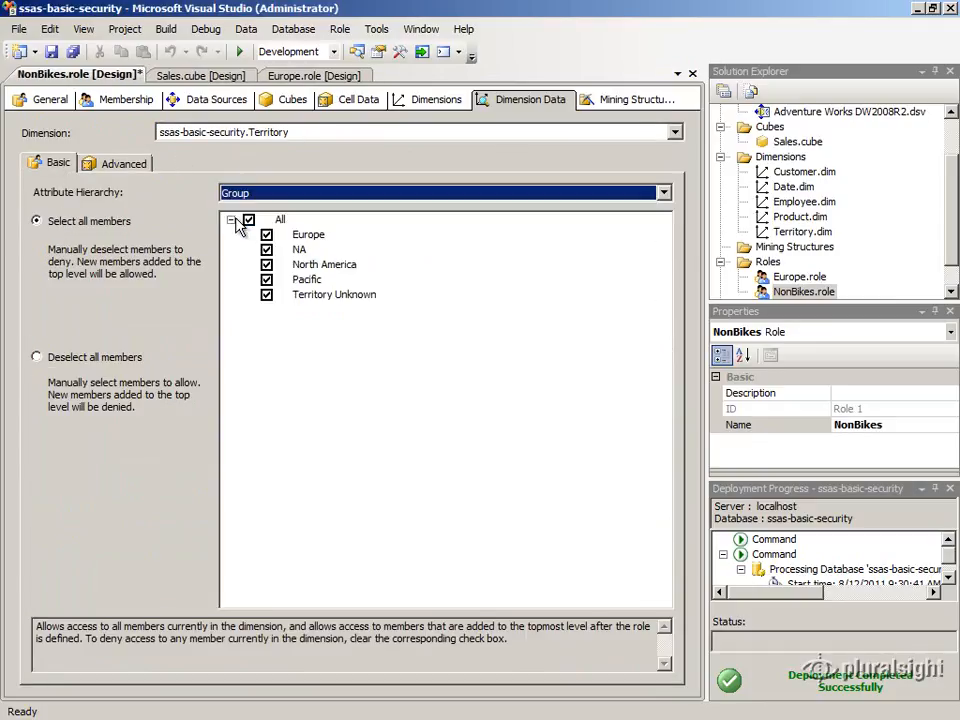
pyautogui.click(37, 358)
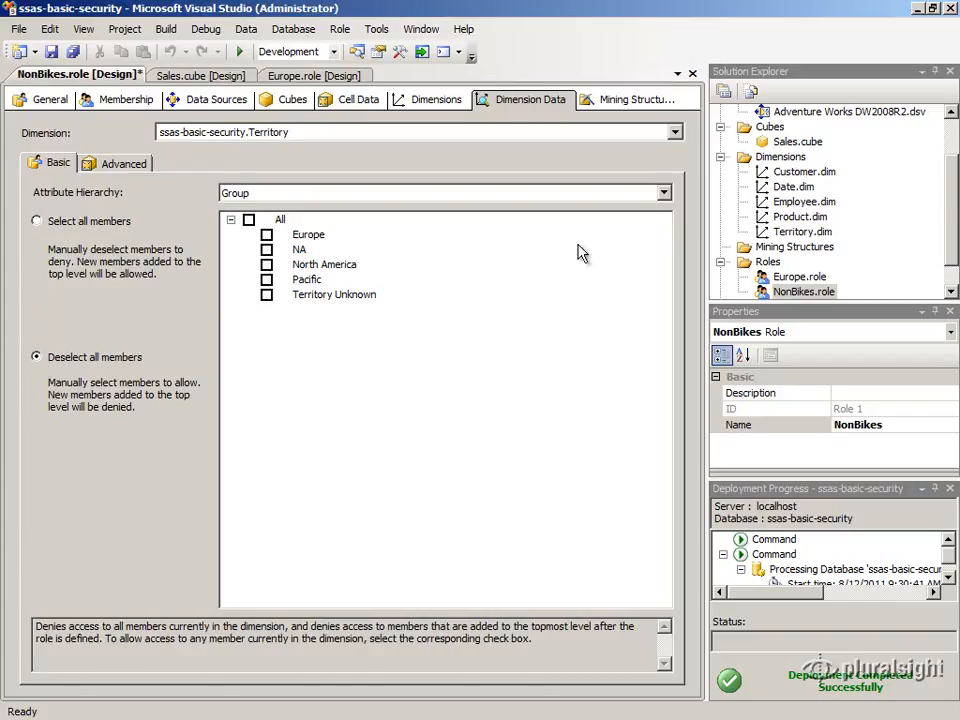
# - Deploy the ssas-basic-security project and return to the Sales cube browser
pyautogui.click(953, 143)
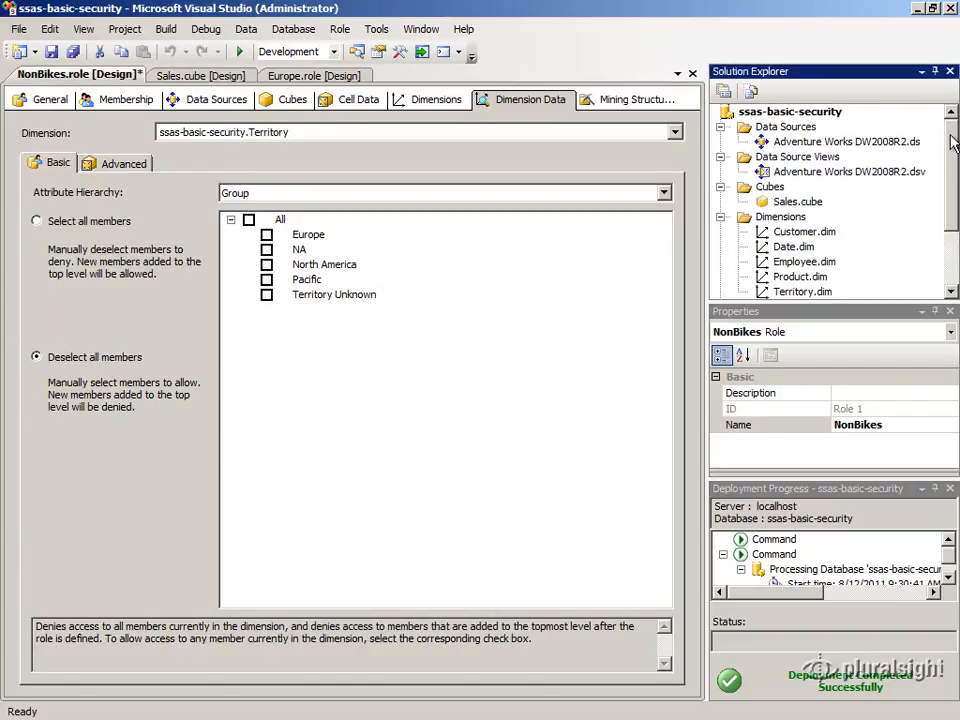
pyautogui.click(780, 111)
pyautogui.rightClick(768, 113)
pyautogui.click(812, 260)
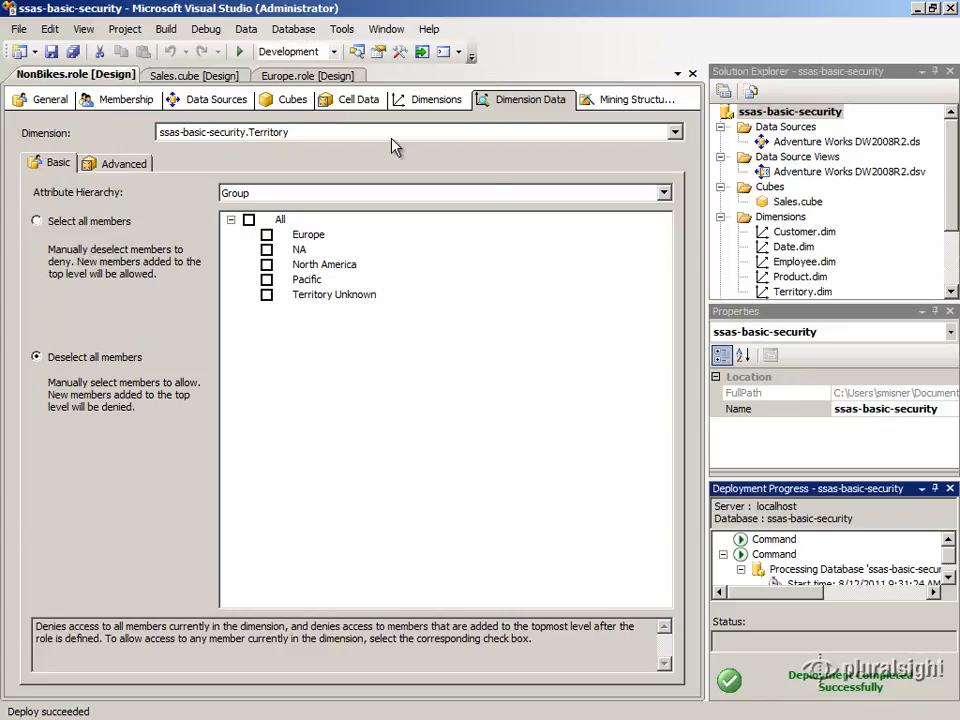
pyautogui.click(194, 75)
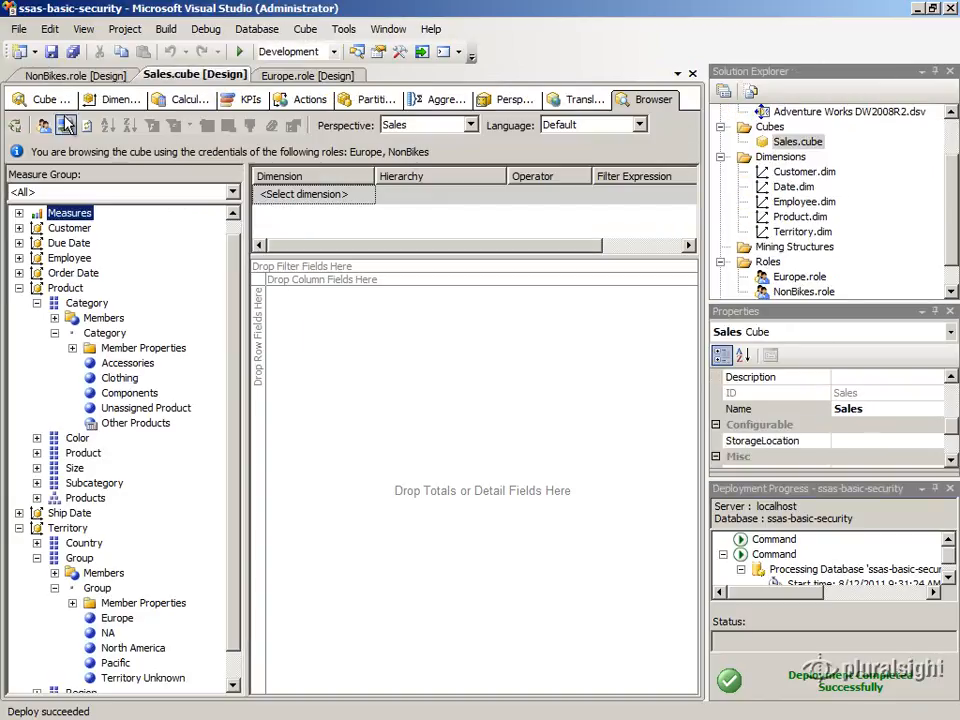